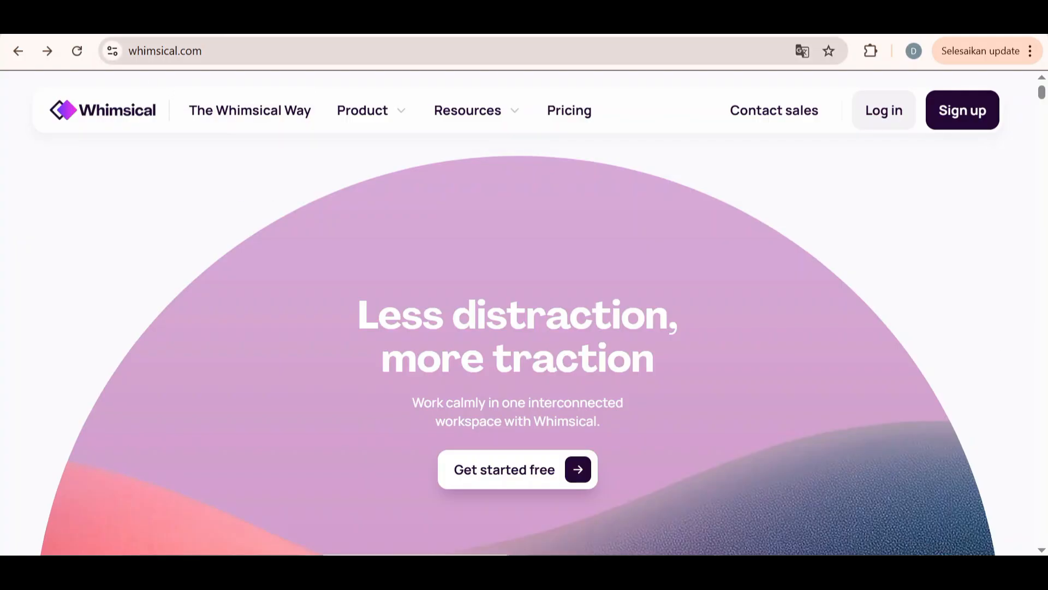
Sign up for Whimsical and create a new workspace with the company name "Ide Penelitian"
click(164, 51)
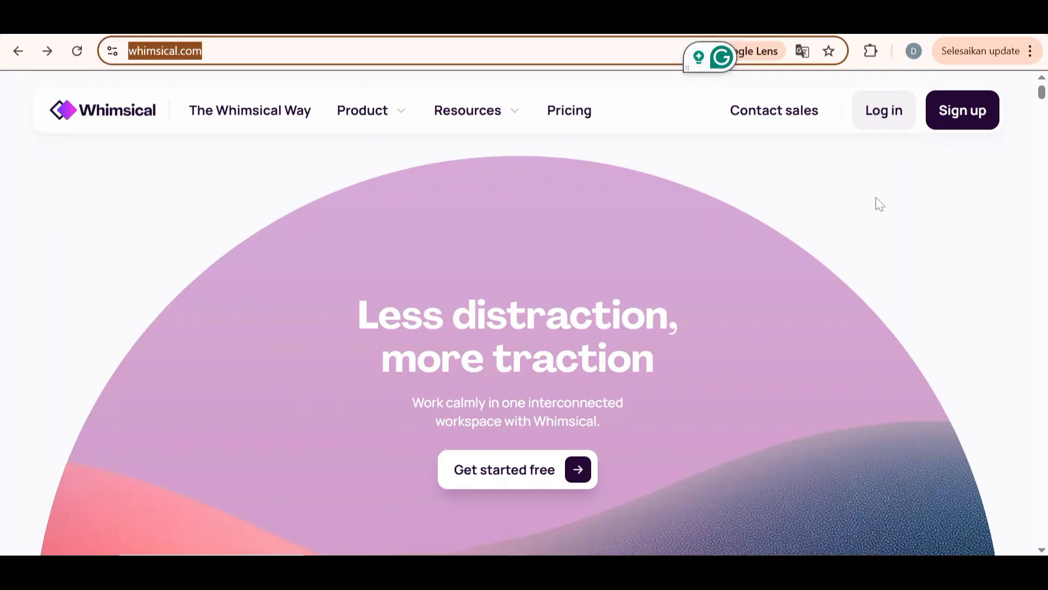
click(968, 127)
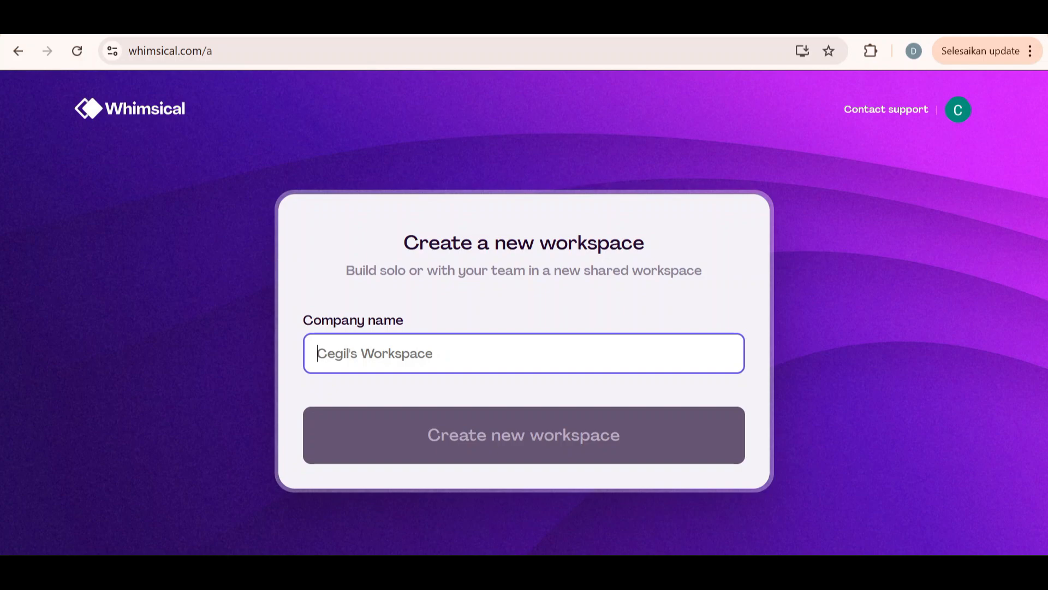
text(ware)
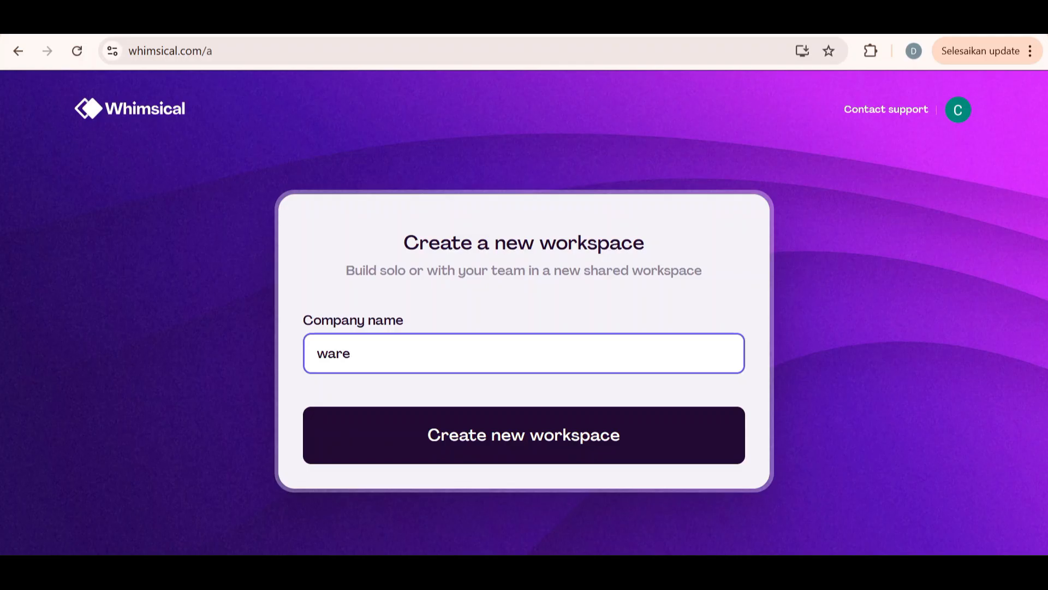
text(house)
key(BackSpace)
key(BackSpace)
key(BackSpace)
key(BackSpace)
key(BackSpace)
key(BackSpace)
key(BackSpace)
key(BackSpace)
key(BackSpace)
text(Ide Penelitian)
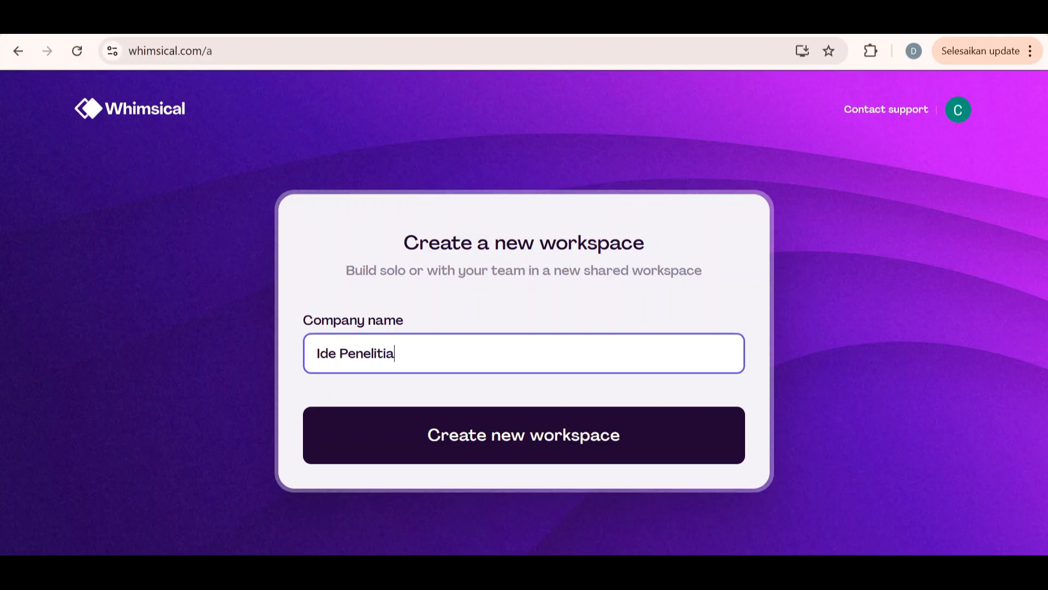
click(465, 447)
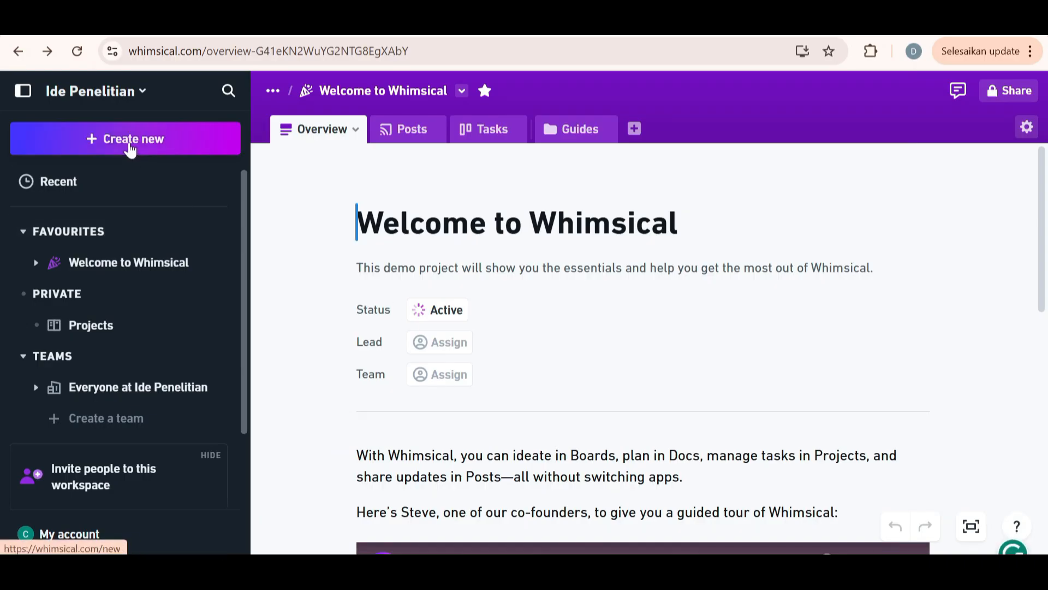
Create a blank board in the Private section and place a mind map on its canvas
click(130, 143)
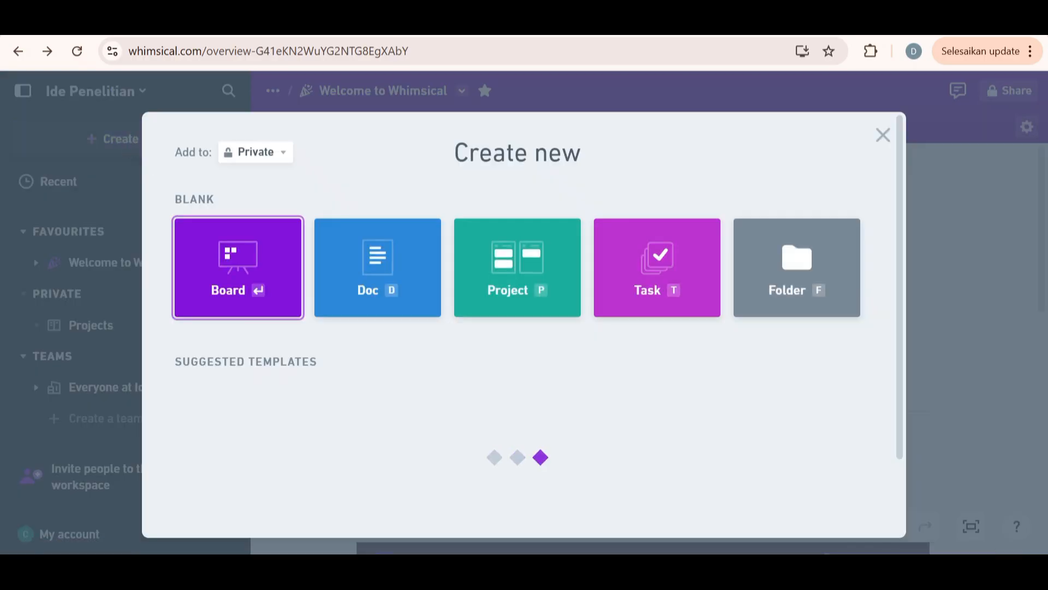
click(238, 268)
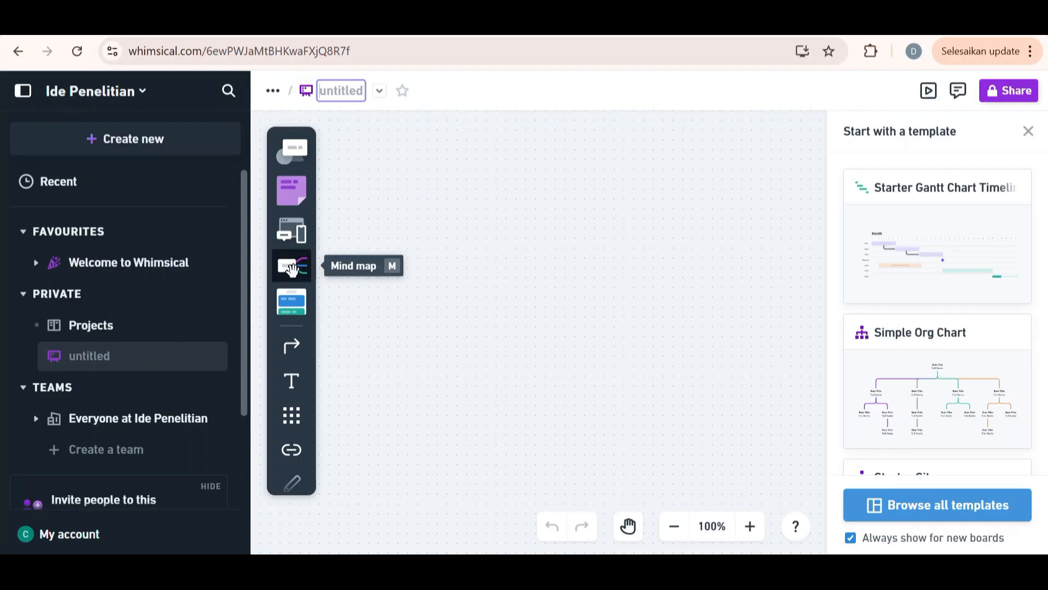
click(292, 267)
click(548, 303)
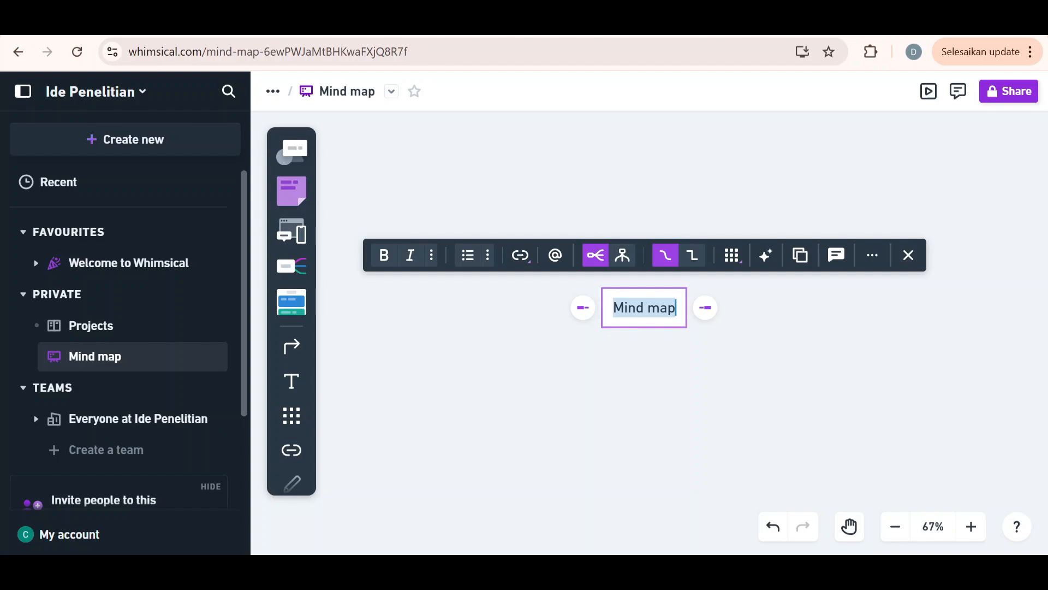
Name the mind map's central topic "Warehouse Management System"
text(Wa)
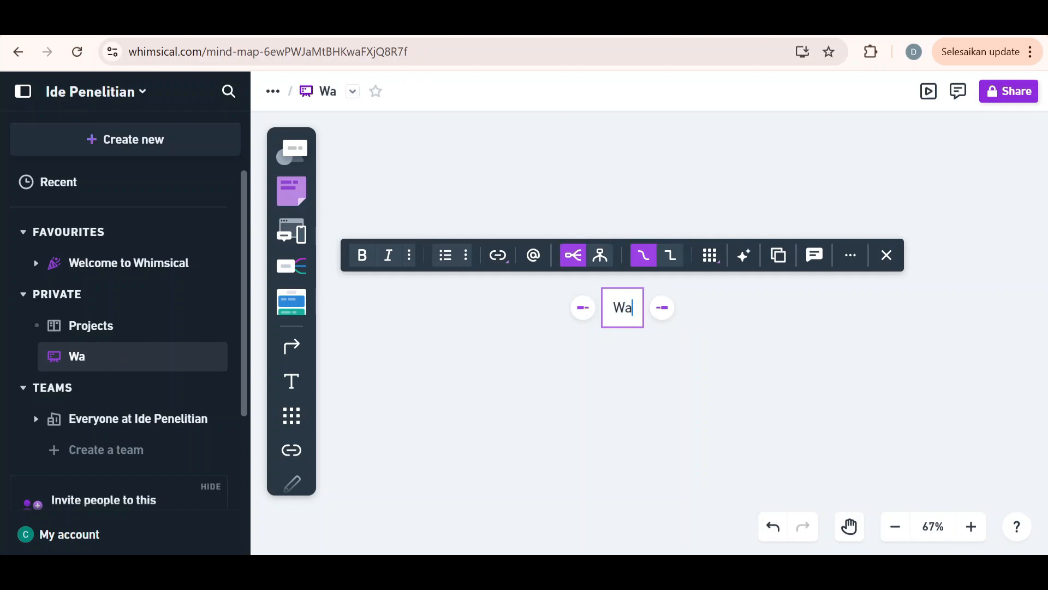
text(rehouse )
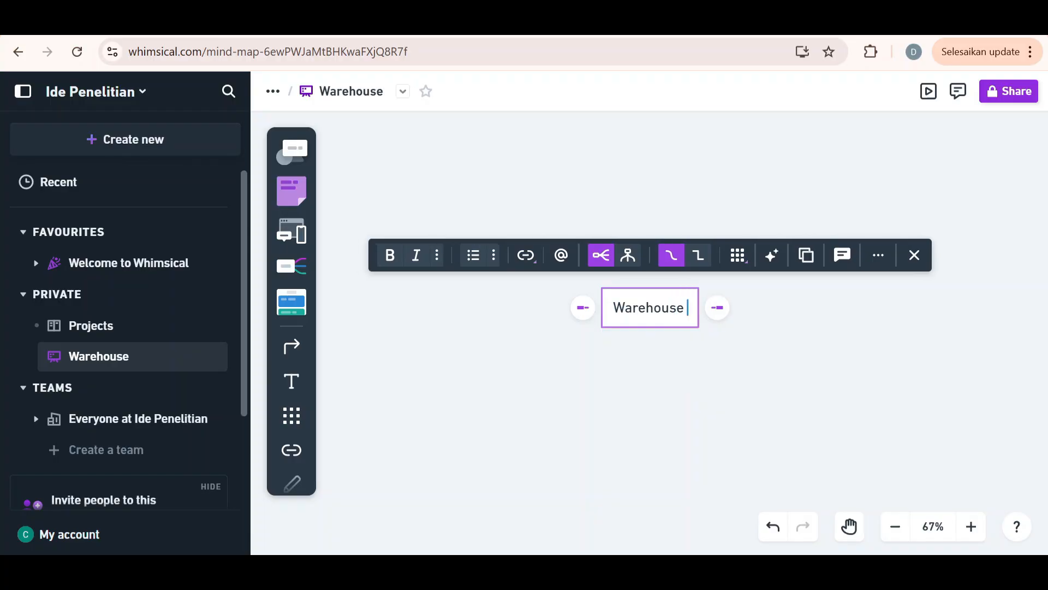
text(mana)
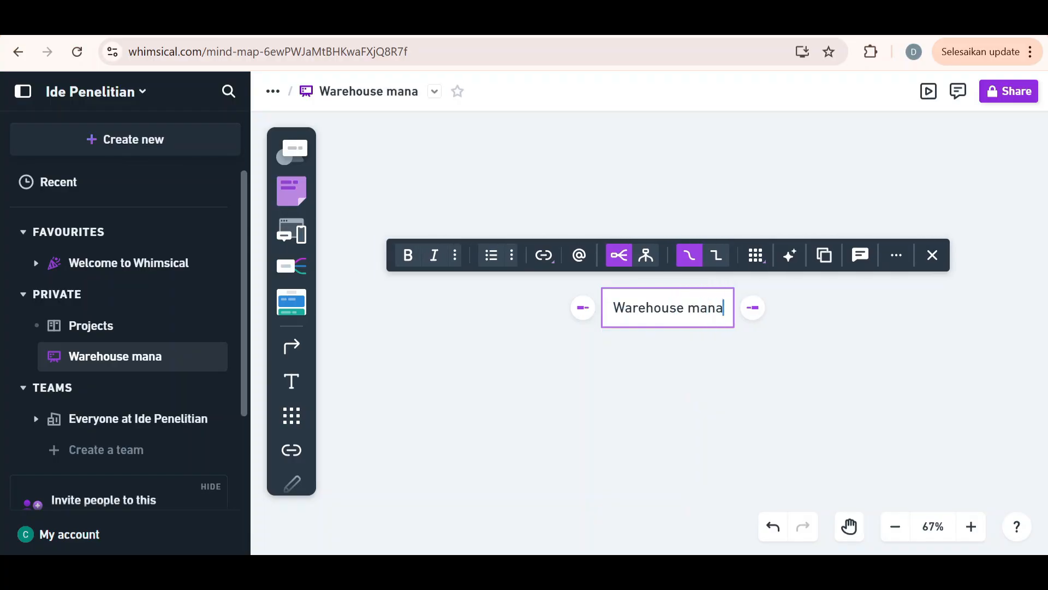
key(BackSpace)
key(BackSpace)
key(BackSpace)
key(BackSpace)
text(Ma)
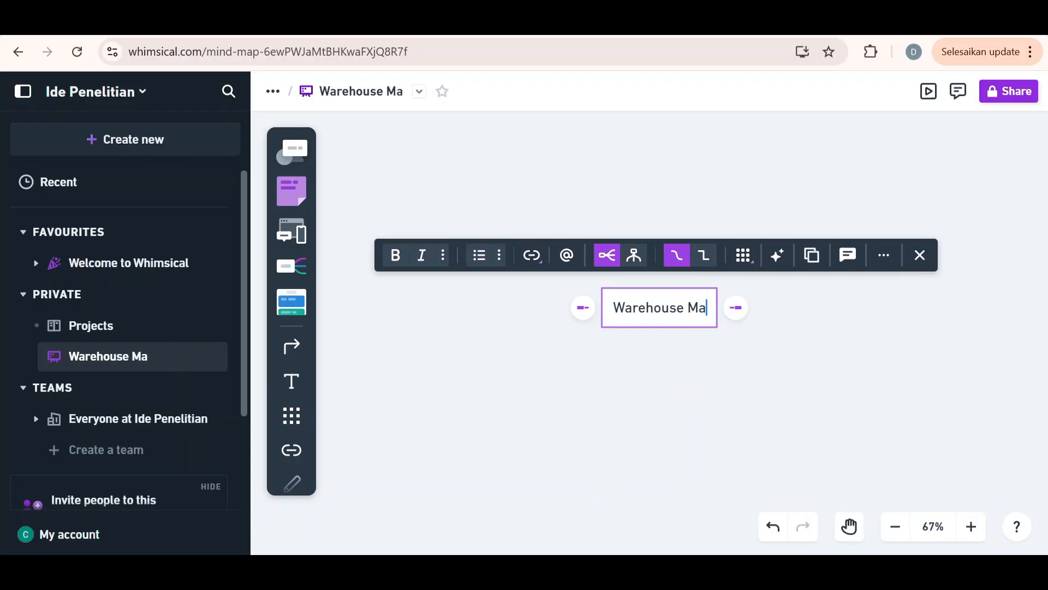
text(nagement S)
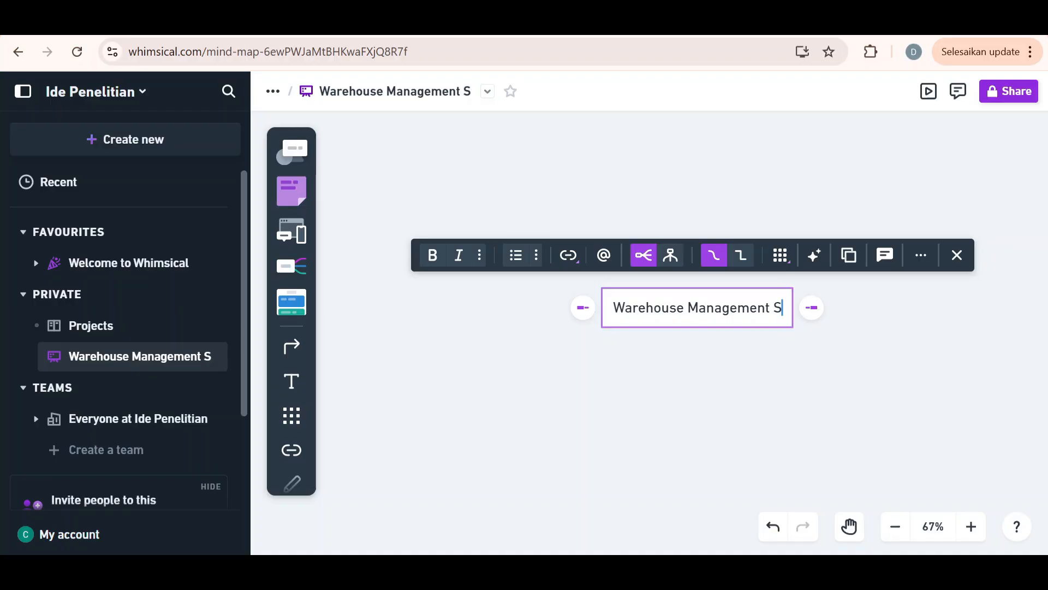
text(ystem)
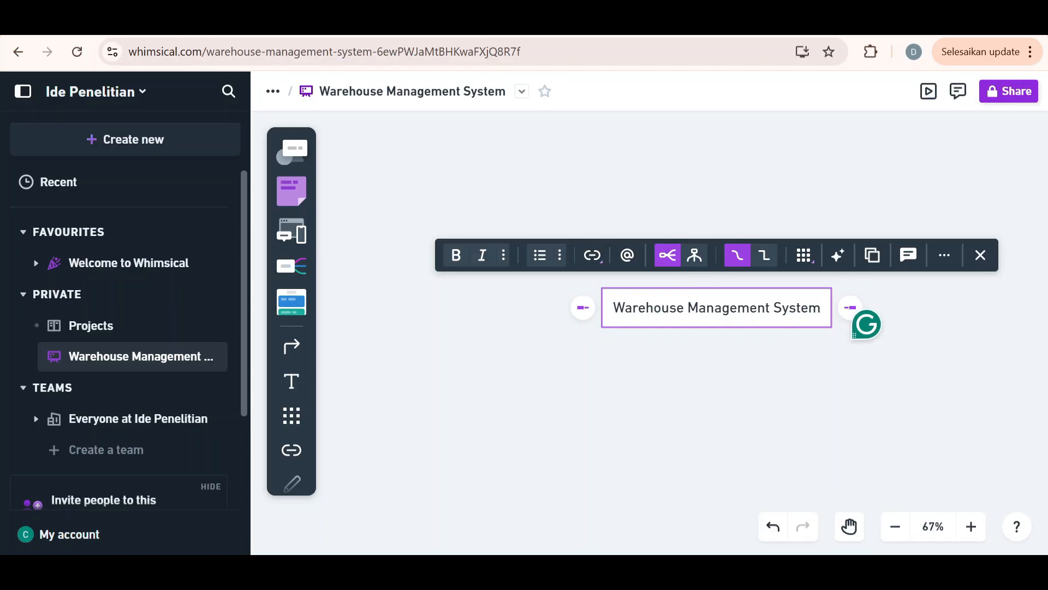
click(850, 311)
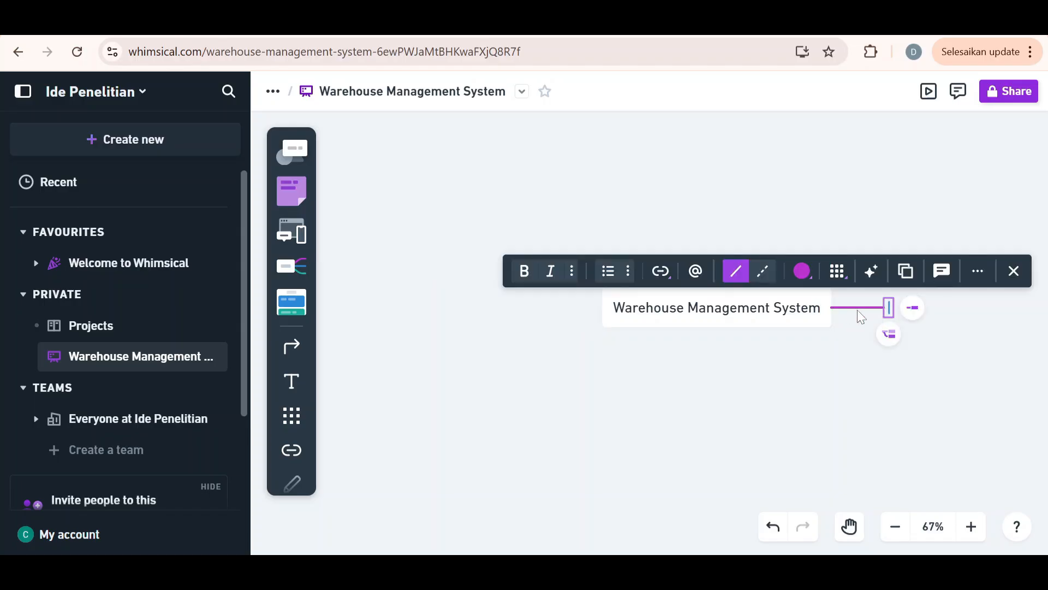
text(ndbsdshjbs)
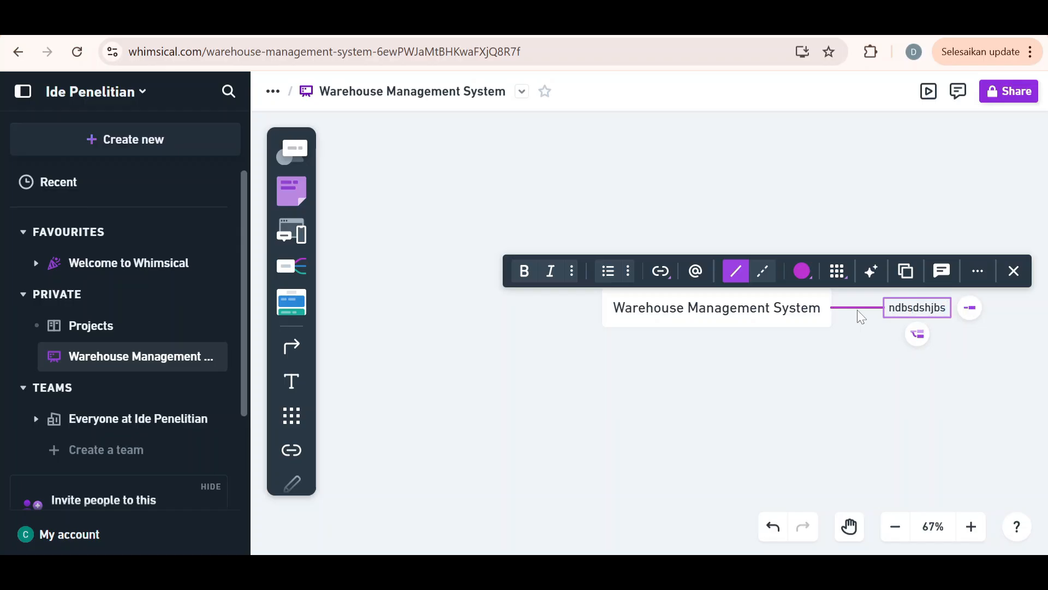
key(BackSpace)
key(BackSpace)
key(BackSpace)
key(BackSpace)
key(BackSpace)
key(BackSpace)
key(BackSpace)
key(BackSpace)
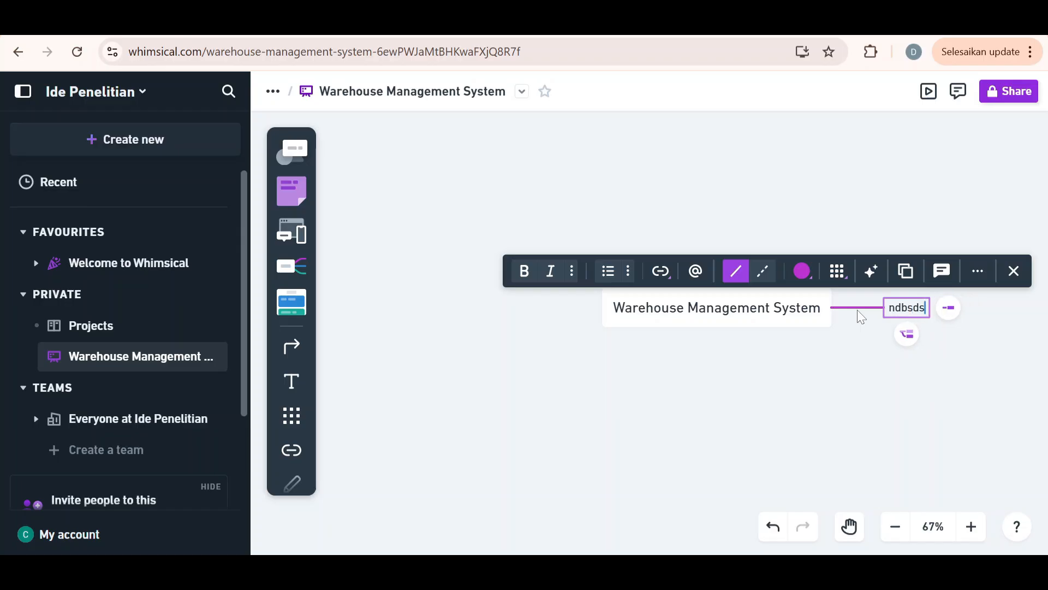
key(BackSpace)
key(BackSpace)
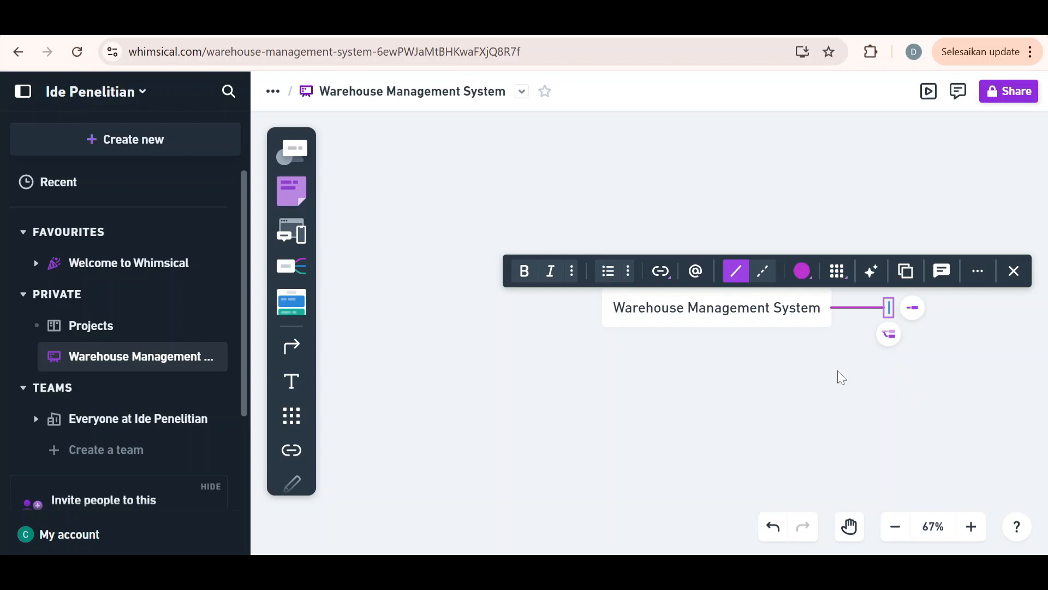
Generate AI idea branches for the "Warehouse Management System" central topic
click(765, 310)
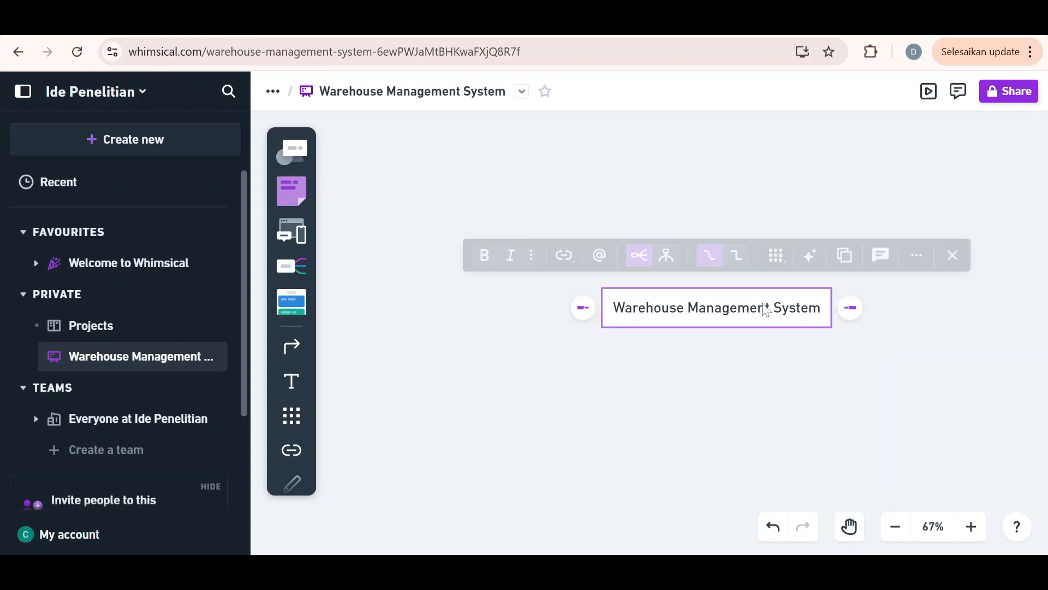
click(810, 257)
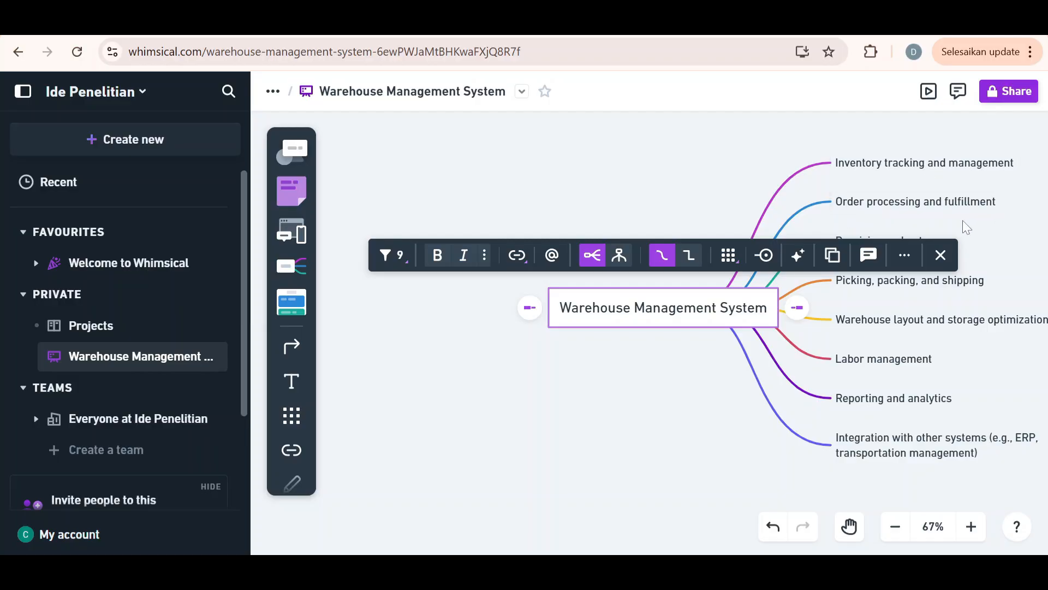
click(1003, 240)
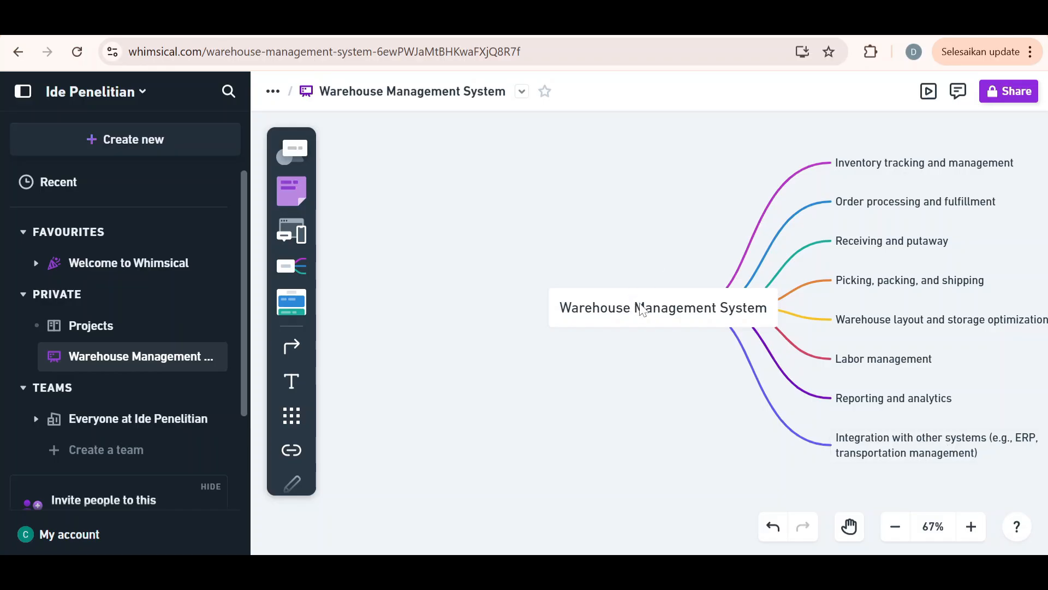
Undo the generated idea branches and the central topic's English title
key(ctrl+z)
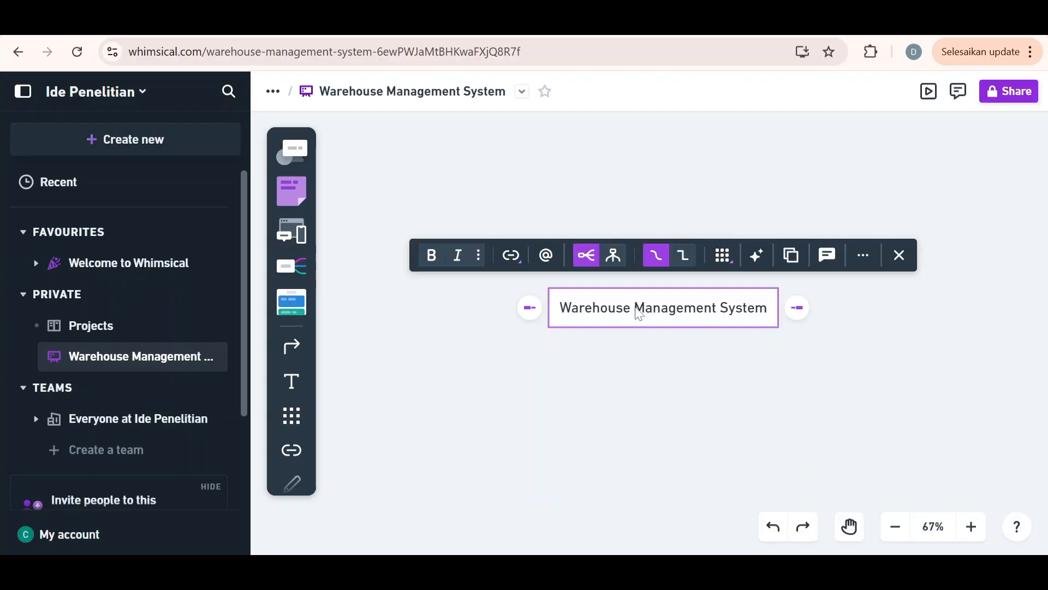
key(ctrl+z)
key(ctrl+z)
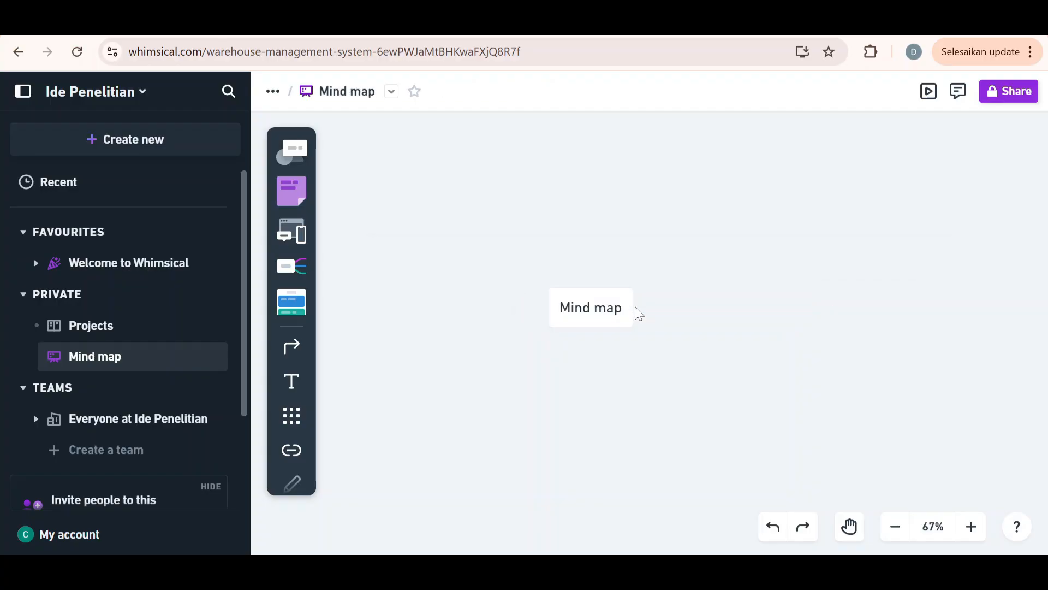
Replace the central topic's text with "Sistem Manajemen Gudang"
click(572, 308)
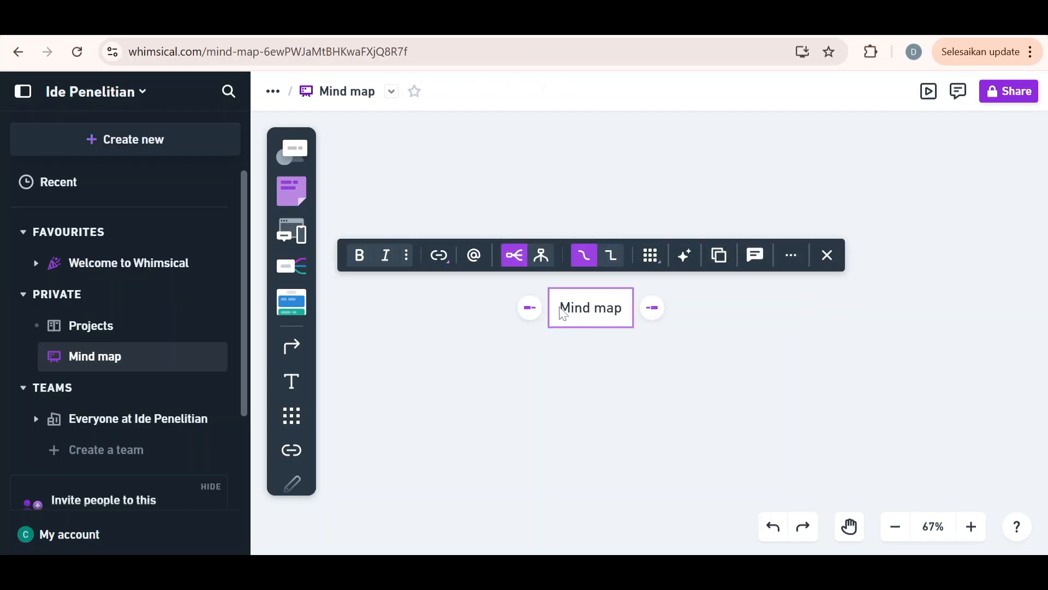
click(565, 308)
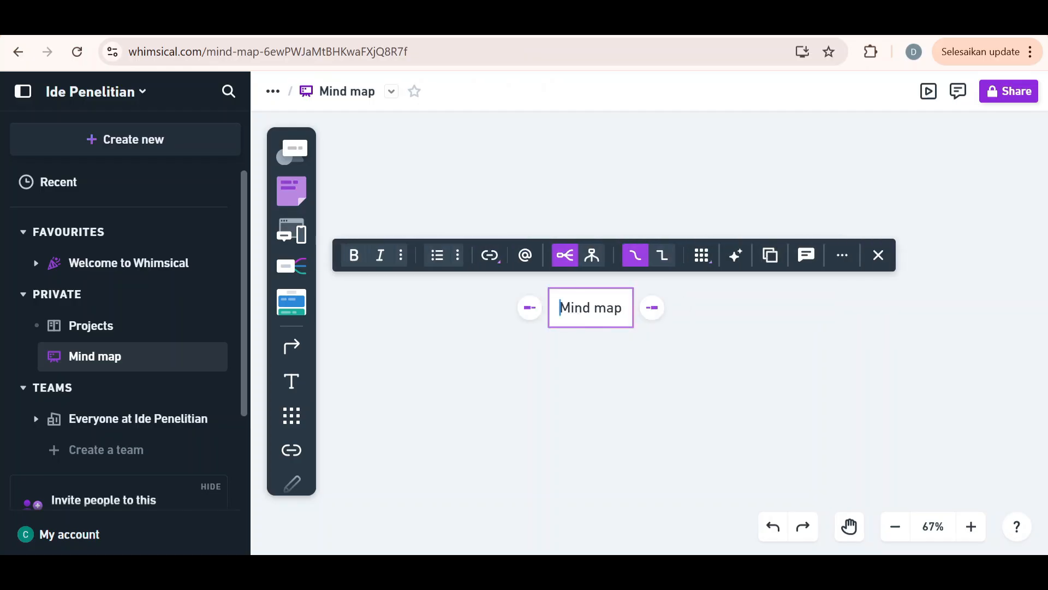
drag(563, 308, 624, 309)
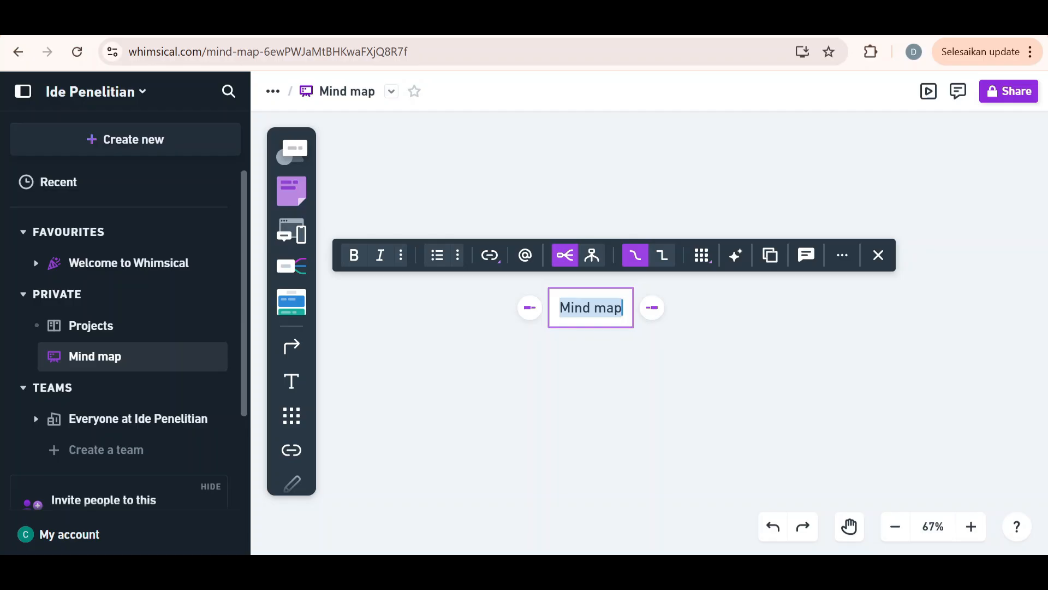
text(S)
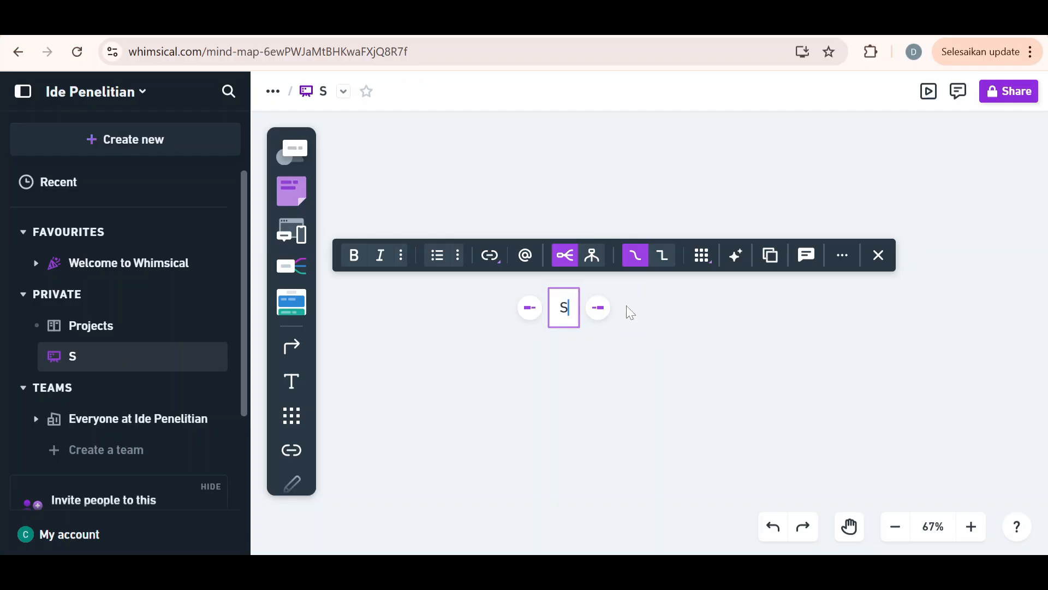
text(istem )
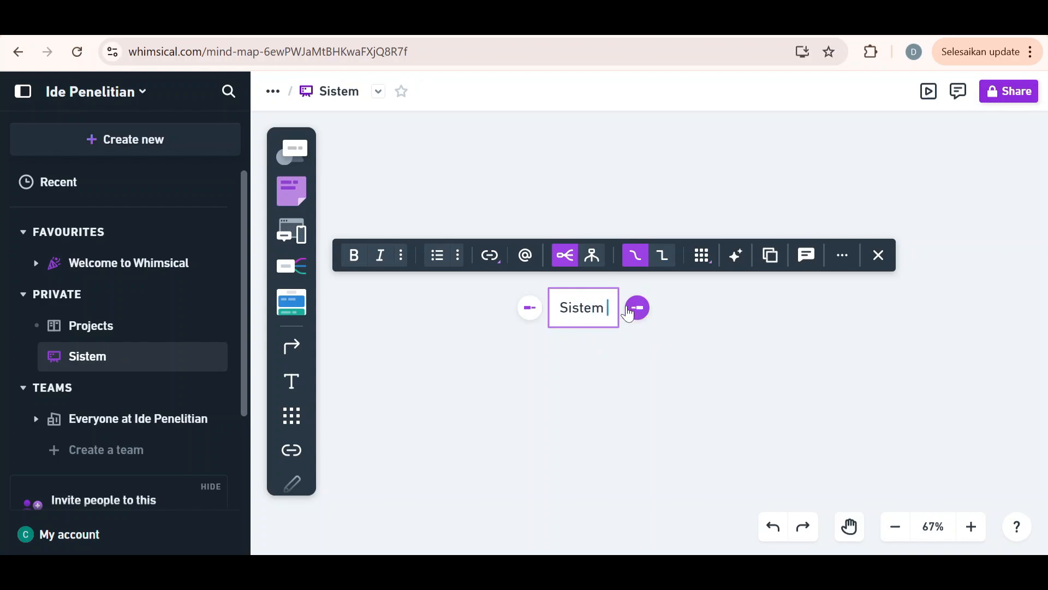
text(Manajem)
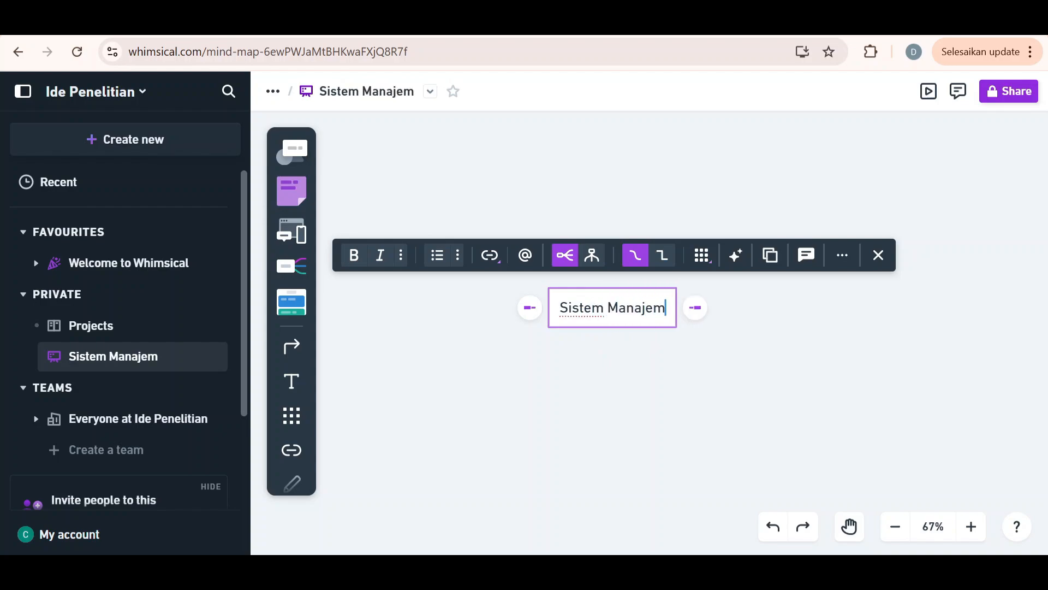
text(en Gudang)
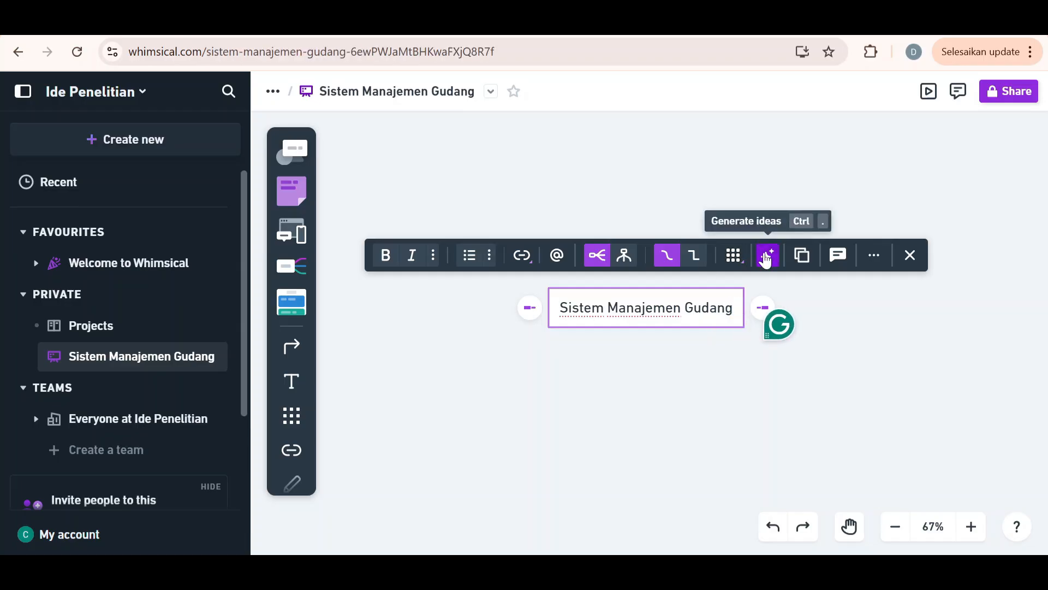
Generate AI idea branches for the "Sistem Manajemen Gudang" topic, plus a second batch of additional ideas
click(766, 259)
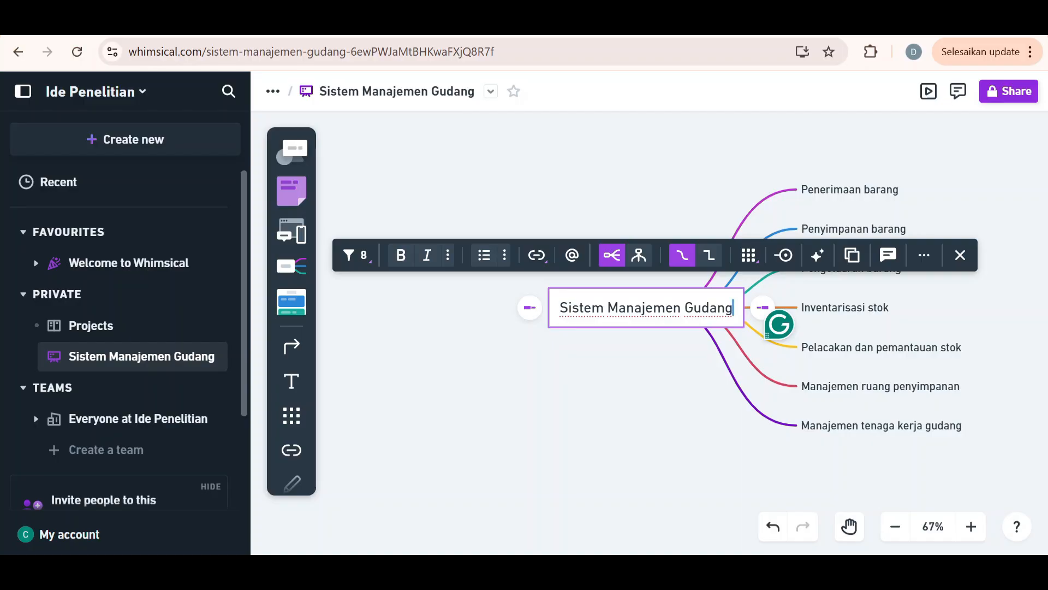
click(673, 385)
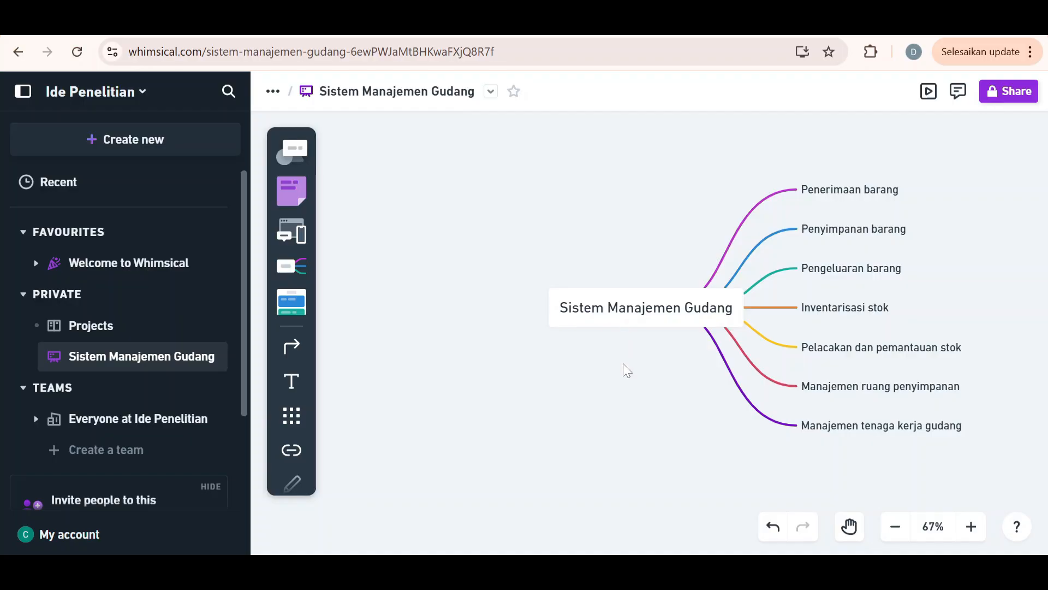
click(611, 313)
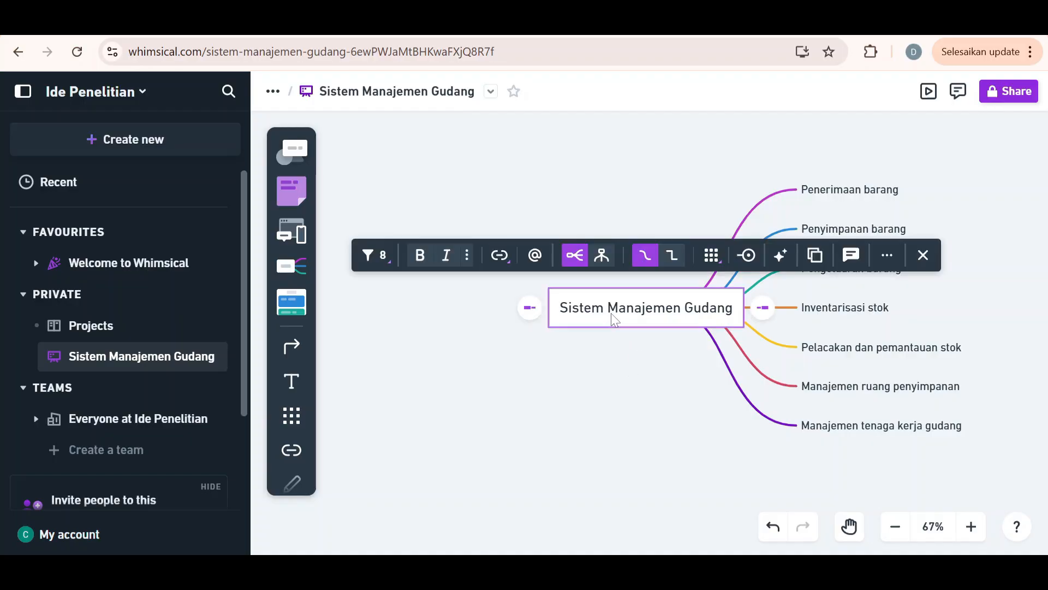
click(781, 257)
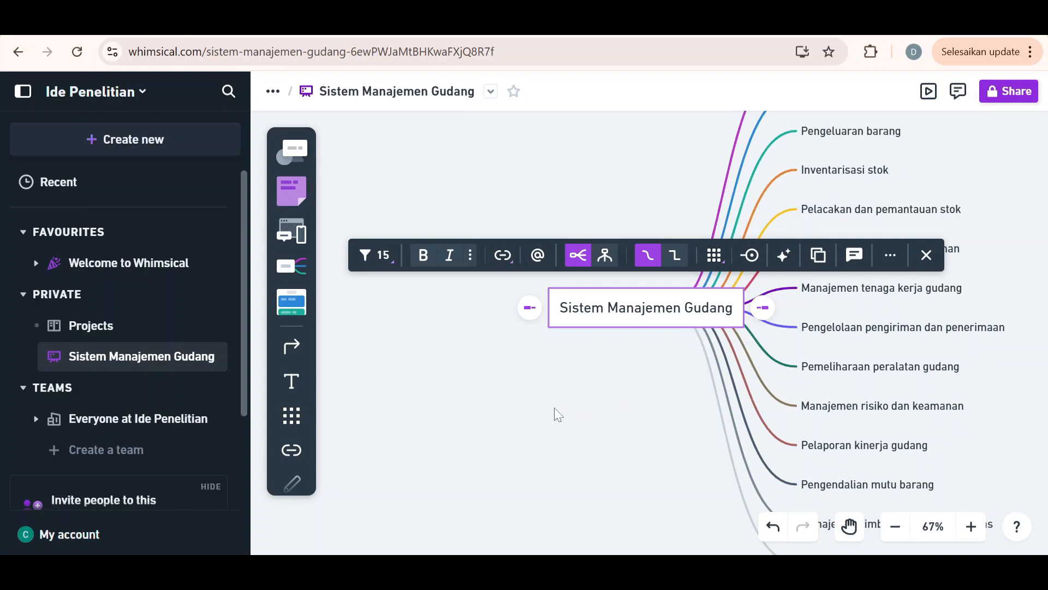
click(522, 422)
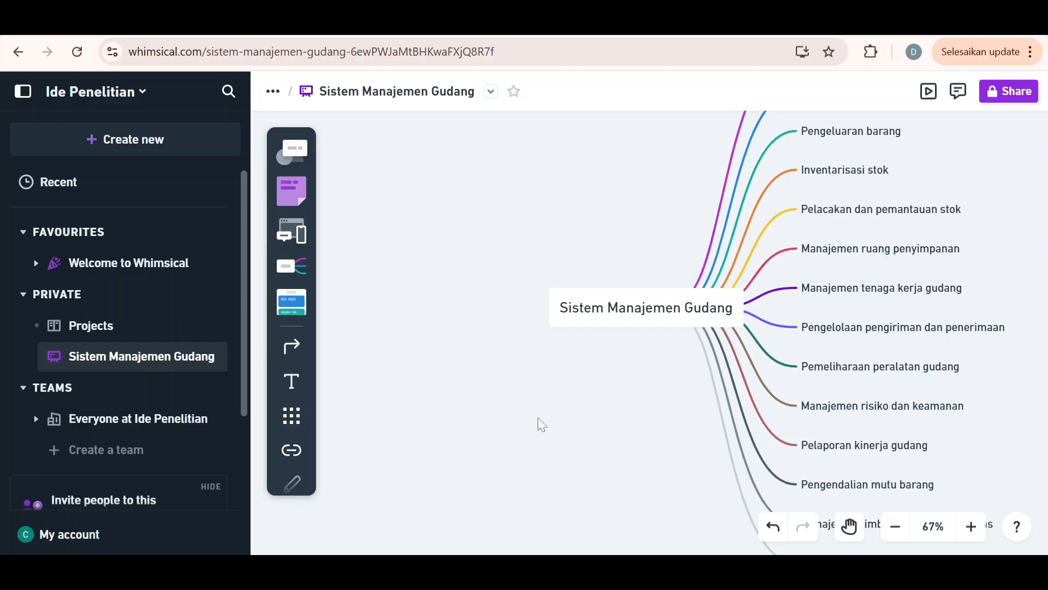
Add a branch titled "State of The Art" to the "Sistem Manajemen Gudang" central topic, on the side opposite the existing branches
scroll(521, 404, right, 2)
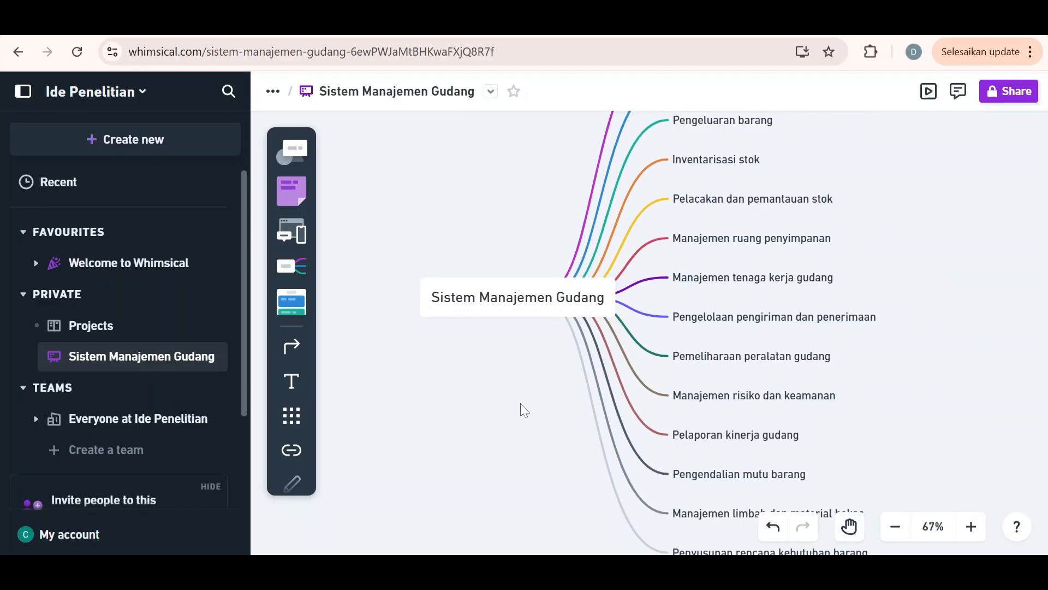
scroll(522, 407, down, 3)
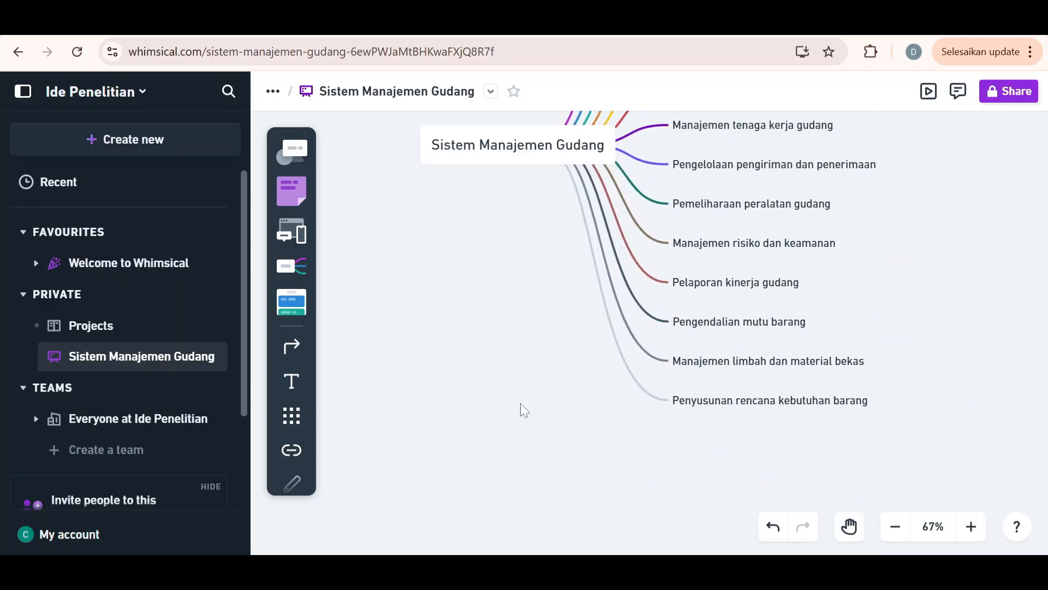
scroll(520, 403, up, 3)
scroll(520, 403, left, 2)
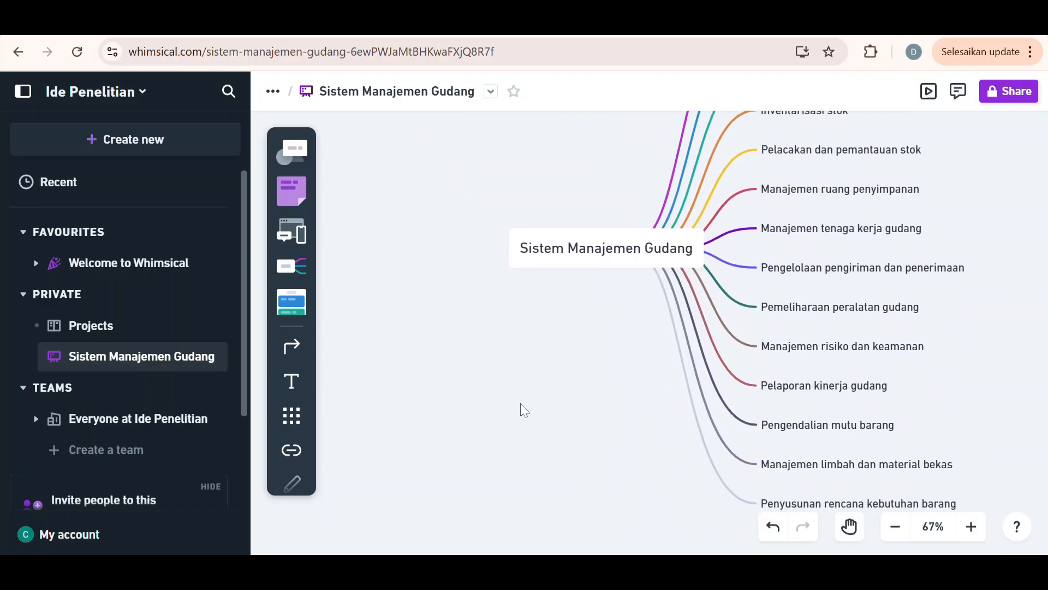
scroll(520, 403, up, 1)
scroll(520, 403, left, 1)
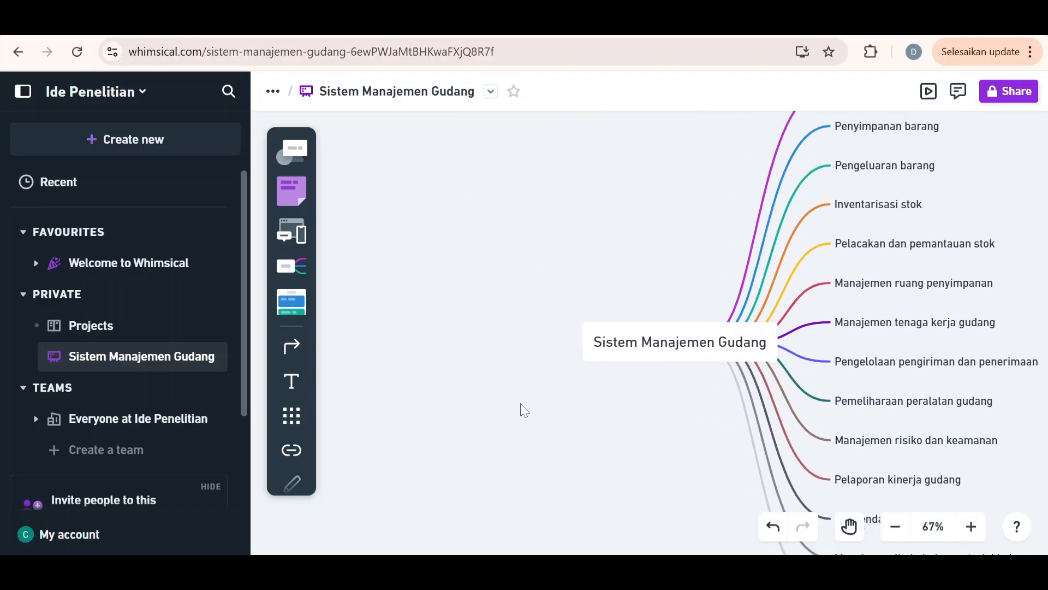
click(660, 351)
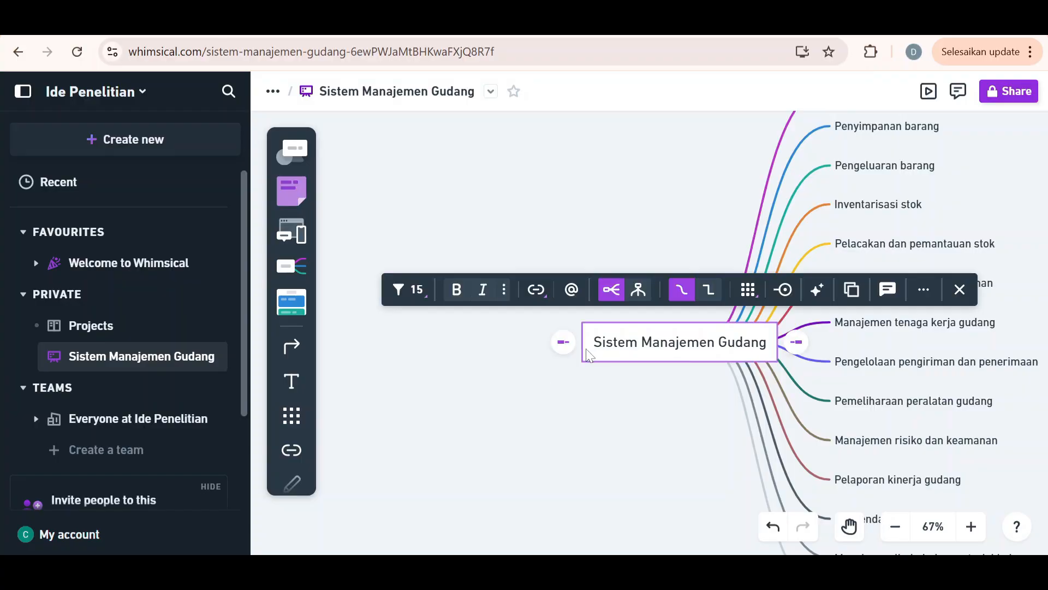
click(561, 349)
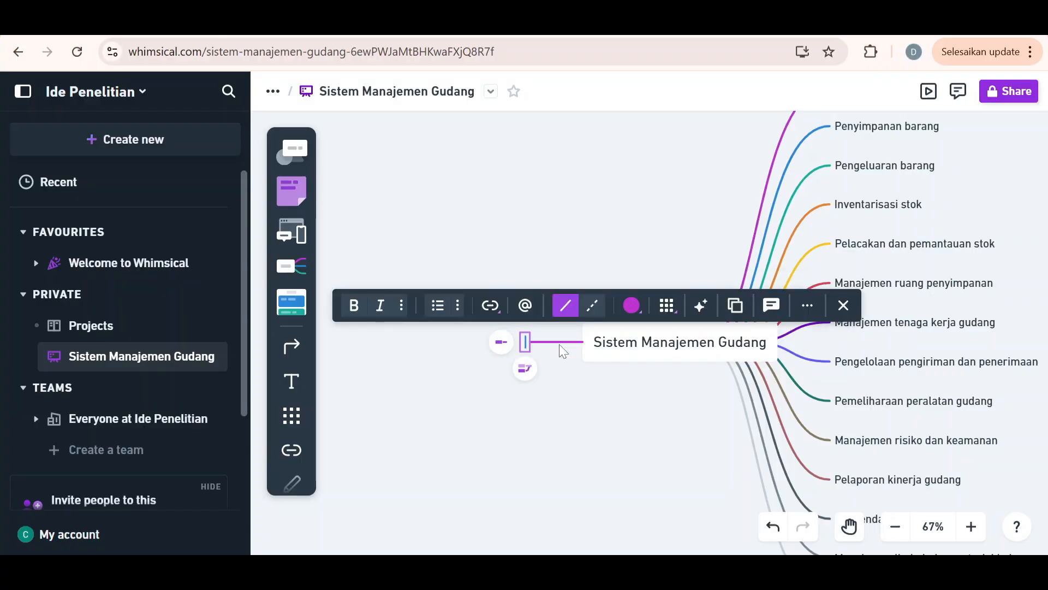
text(St)
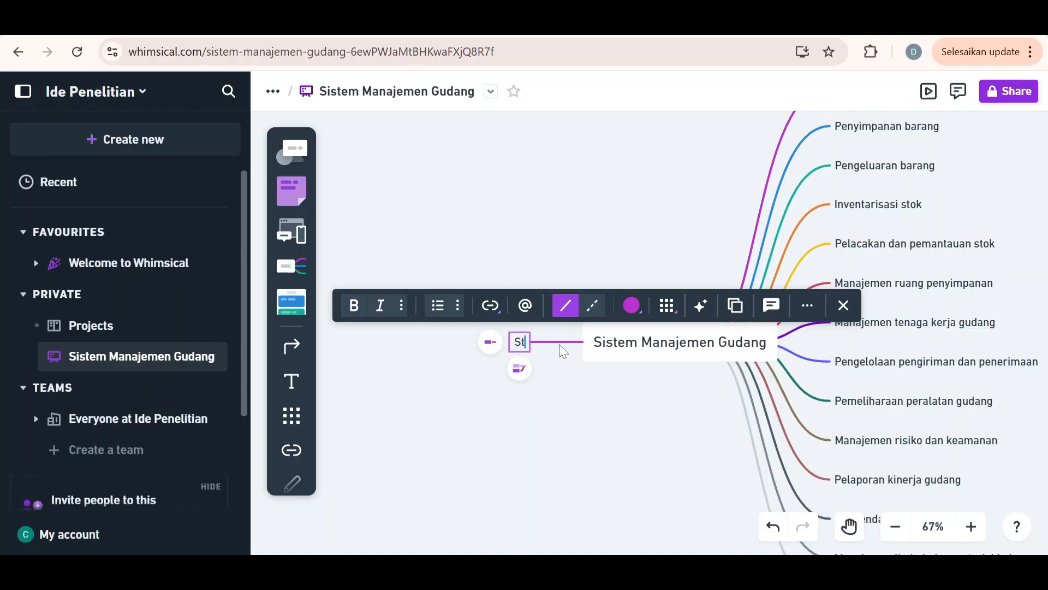
text(ate)
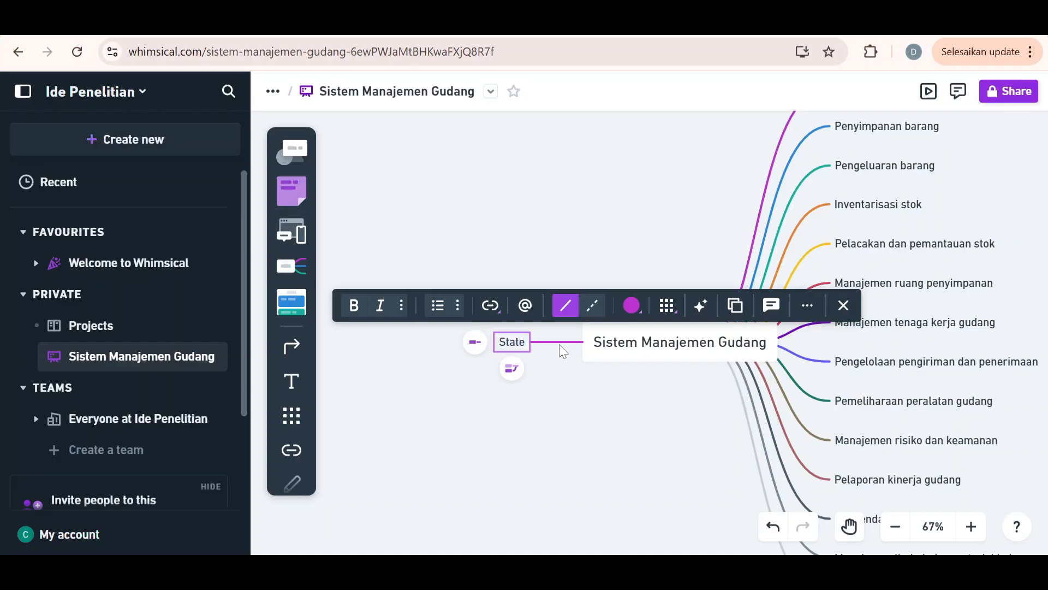
text( of )
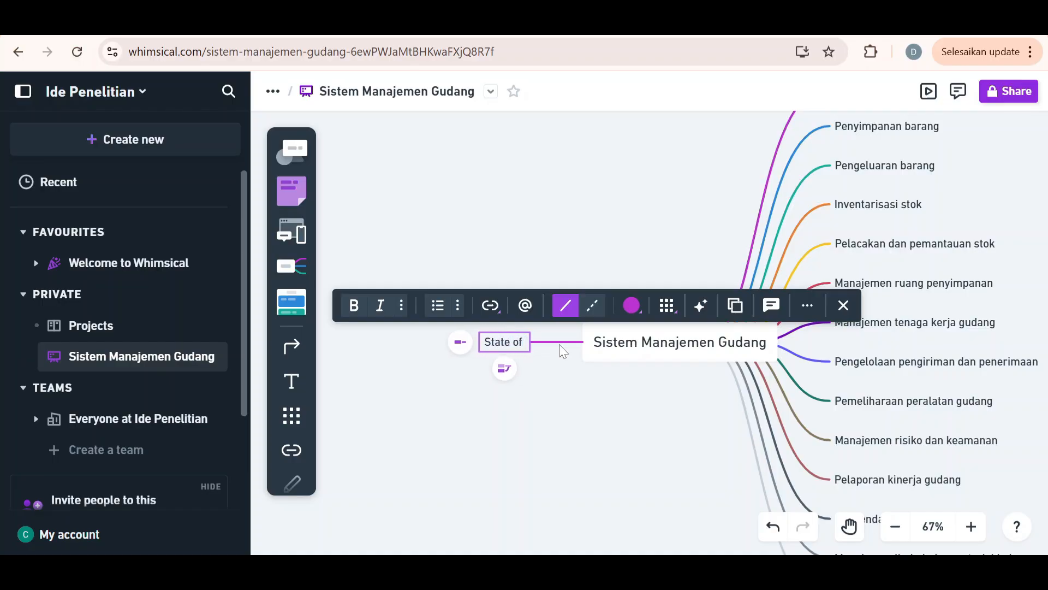
text(The )
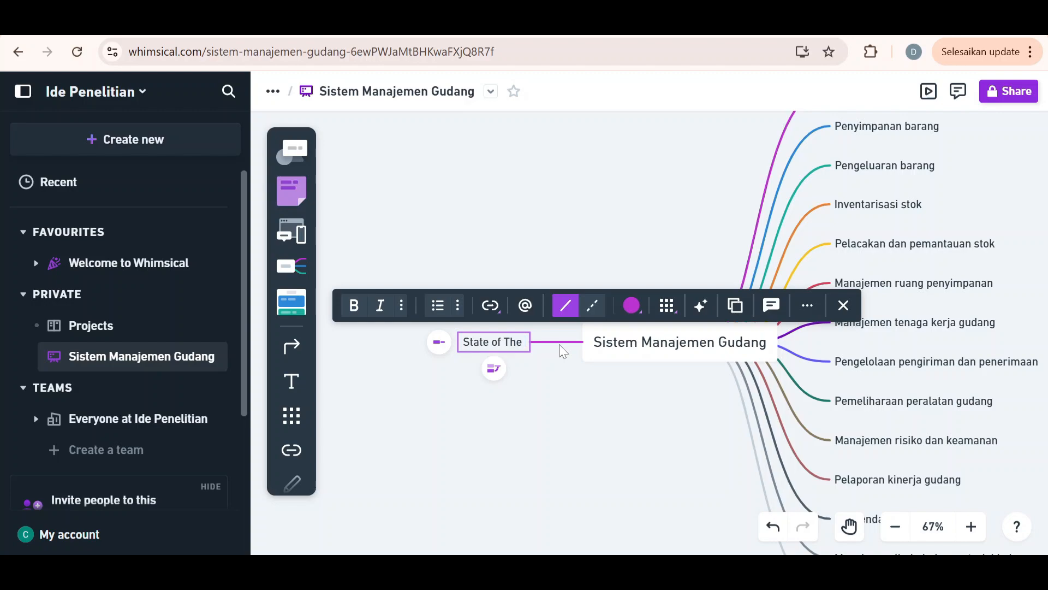
text(Art)
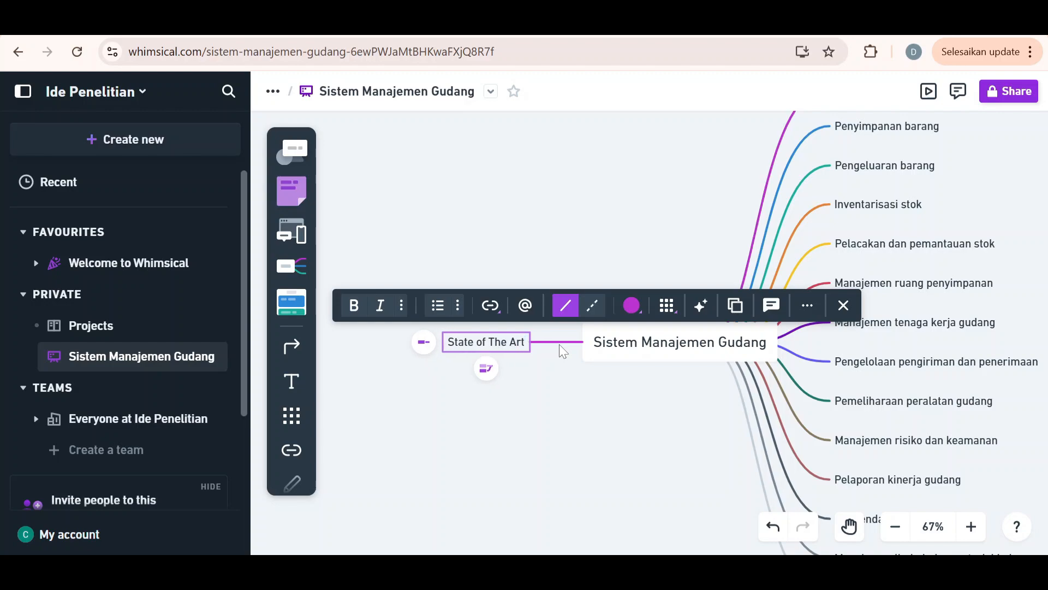
Generate AI idea branches for the "State of The Art" branch
click(703, 306)
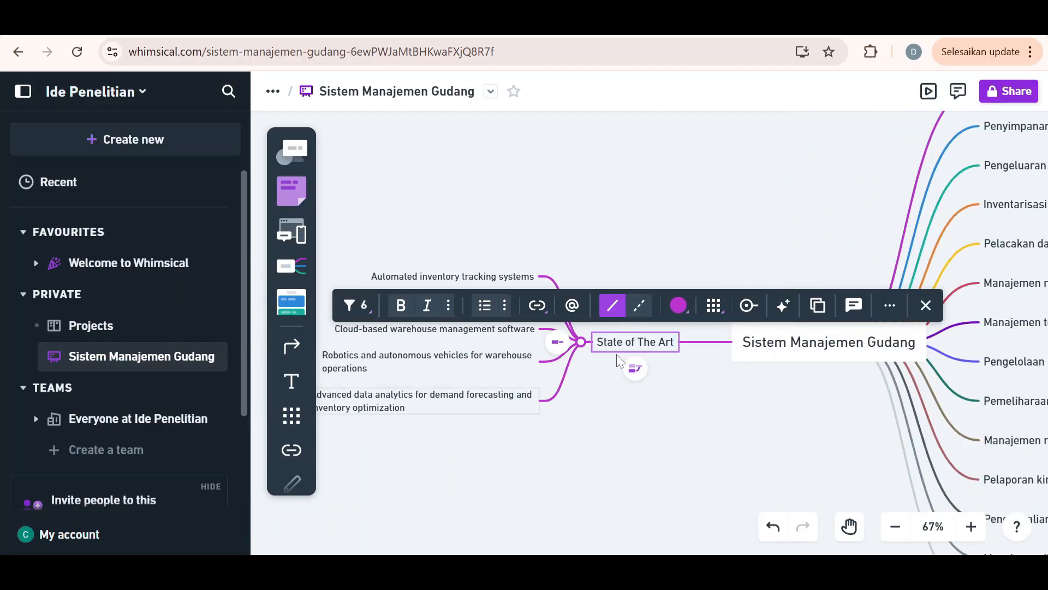
click(632, 344)
click(488, 200)
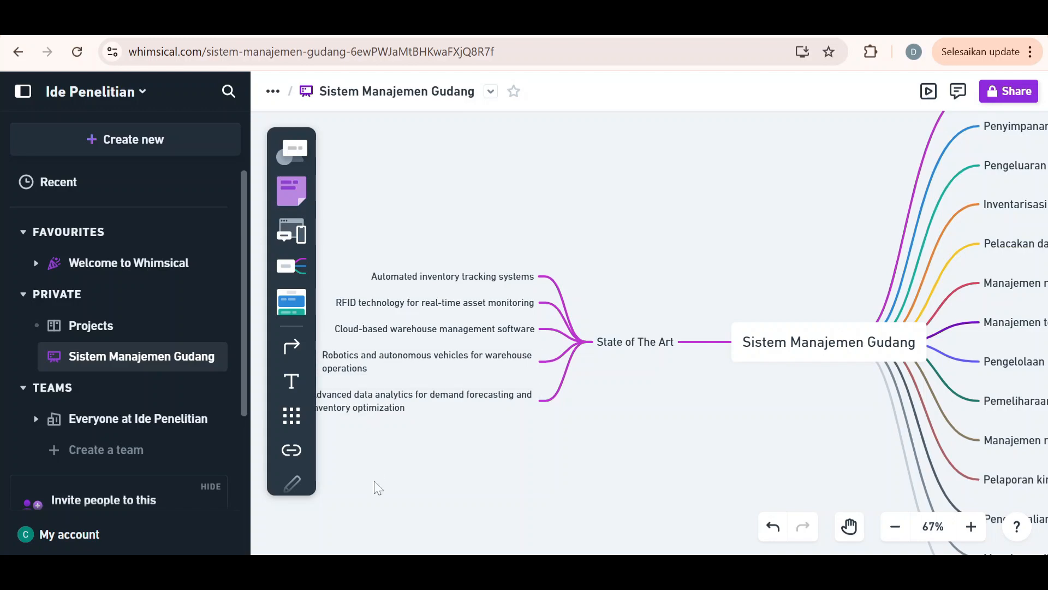
Link the "Automated inventory tracking systems" branch to the board's own web address
scroll(499, 460, right, 2)
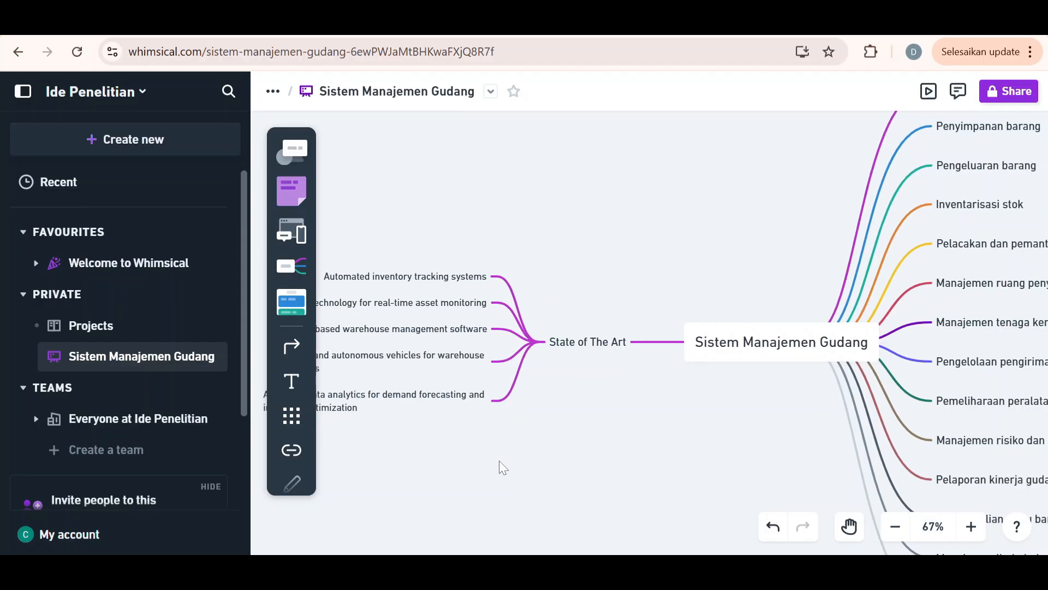
scroll(499, 460, left, 3)
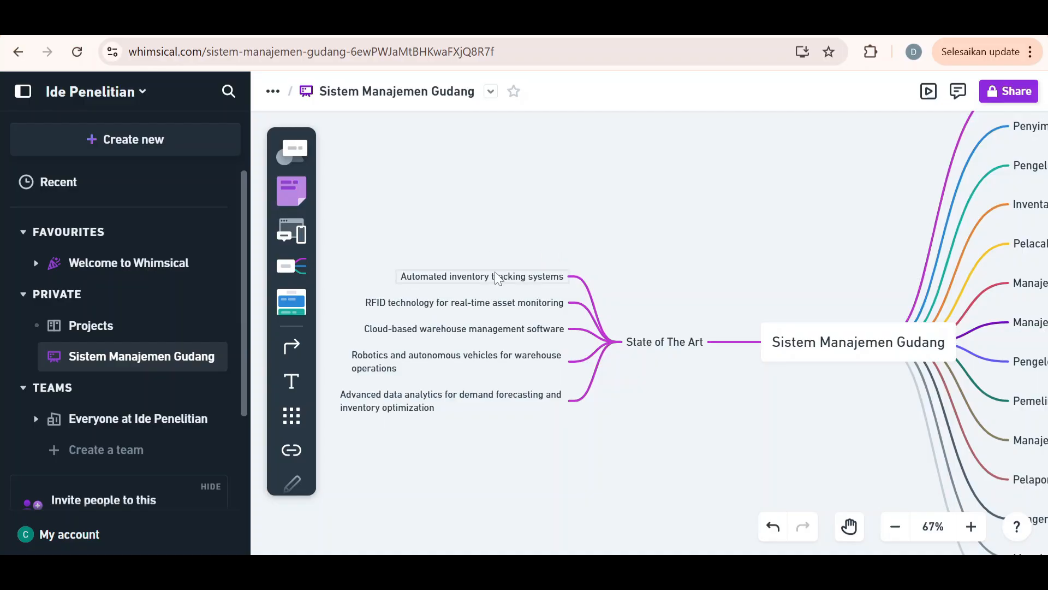
click(454, 280)
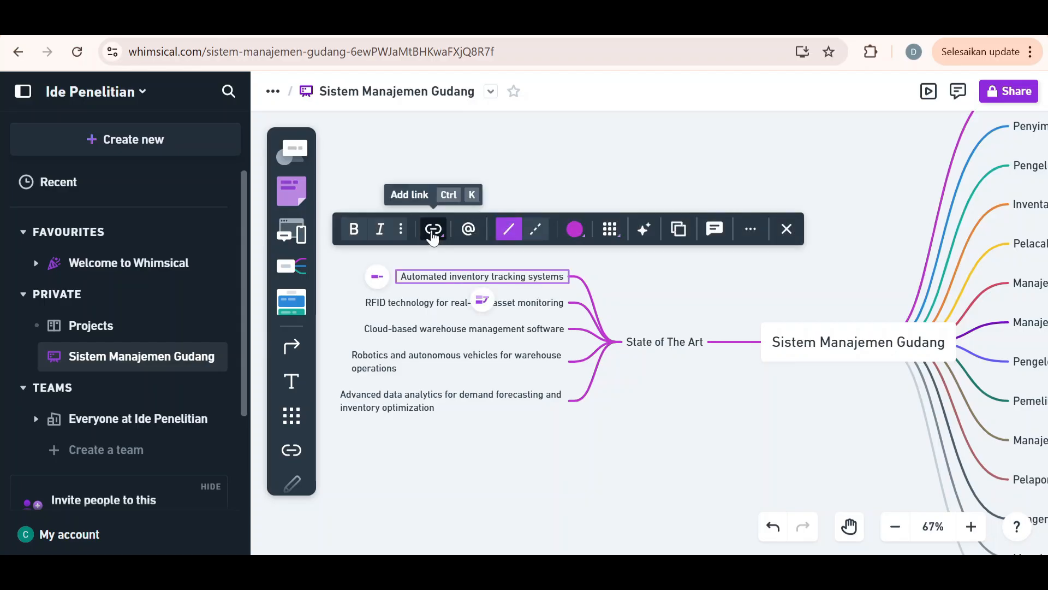
click(433, 232)
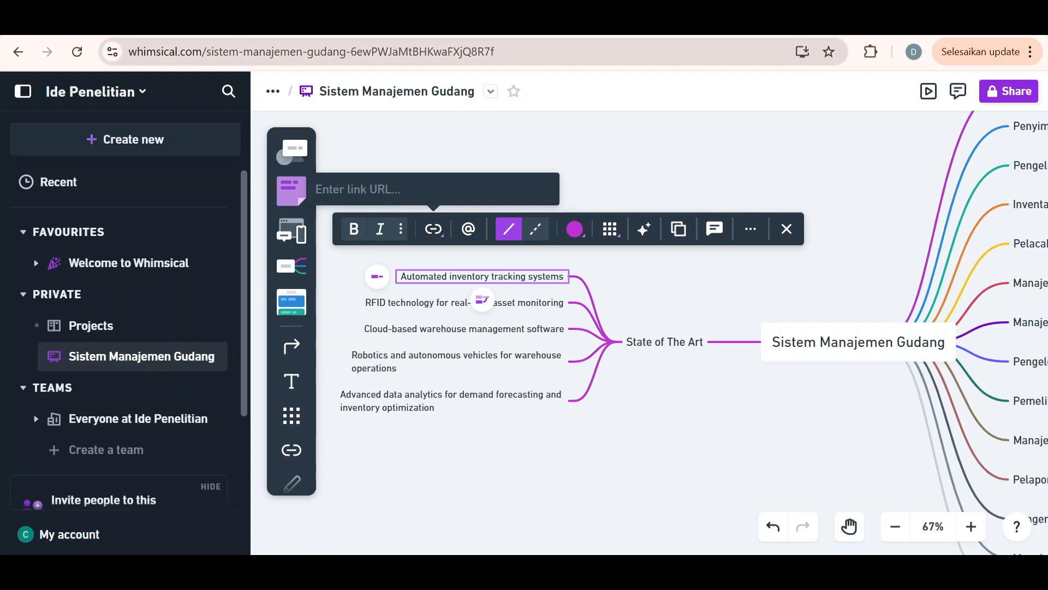
key(ctrl+l)
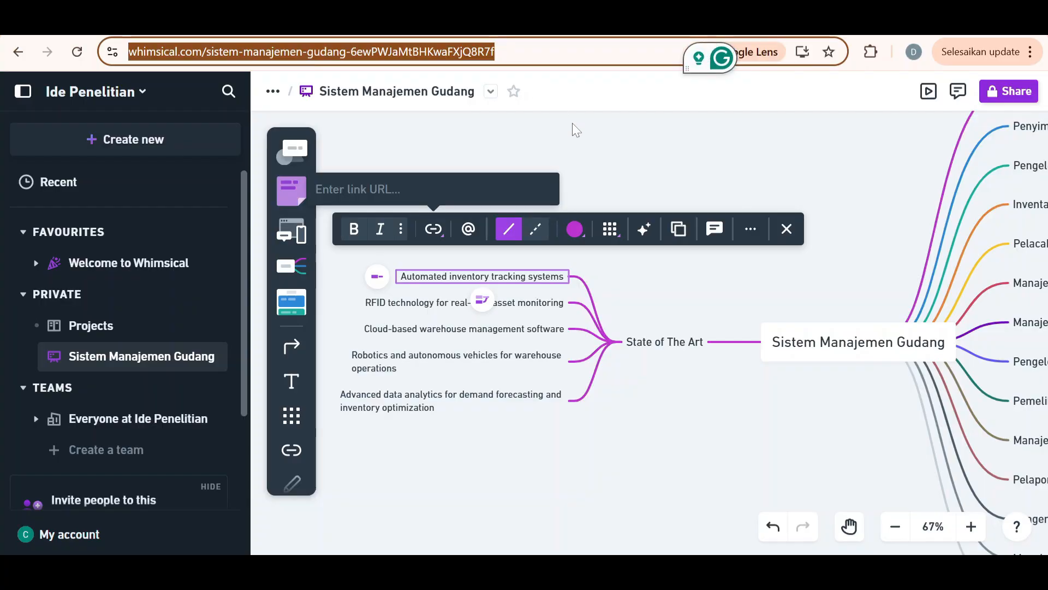
click(602, 167)
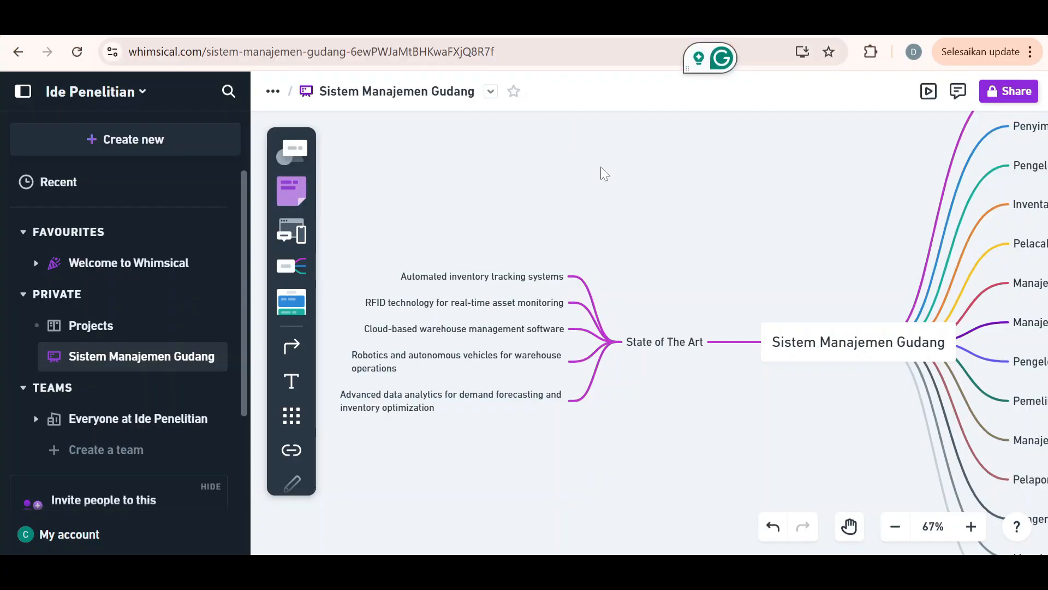
click(434, 275)
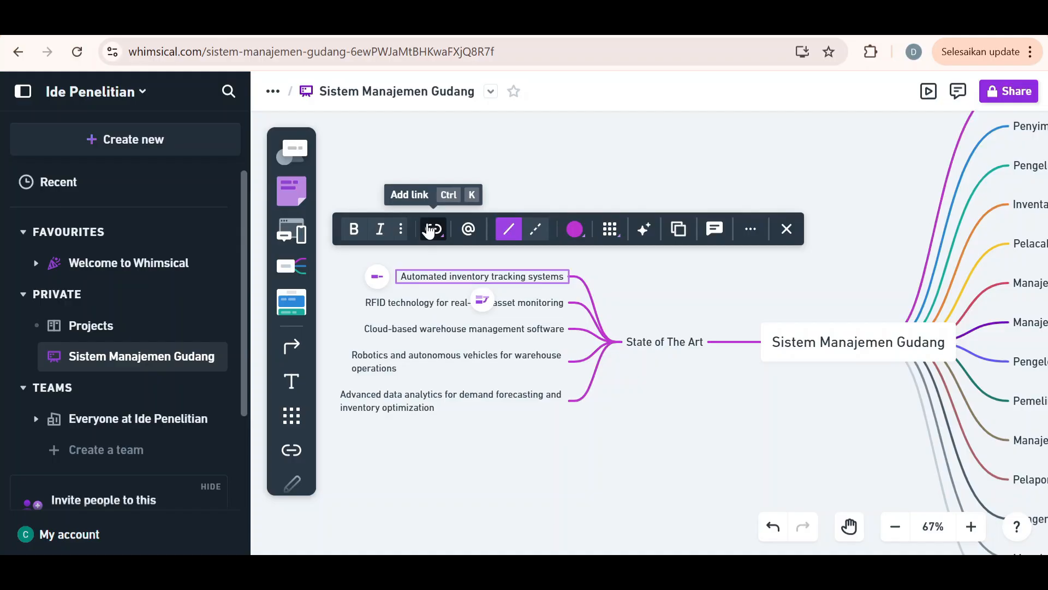
click(429, 231)
key(ctrl+v)
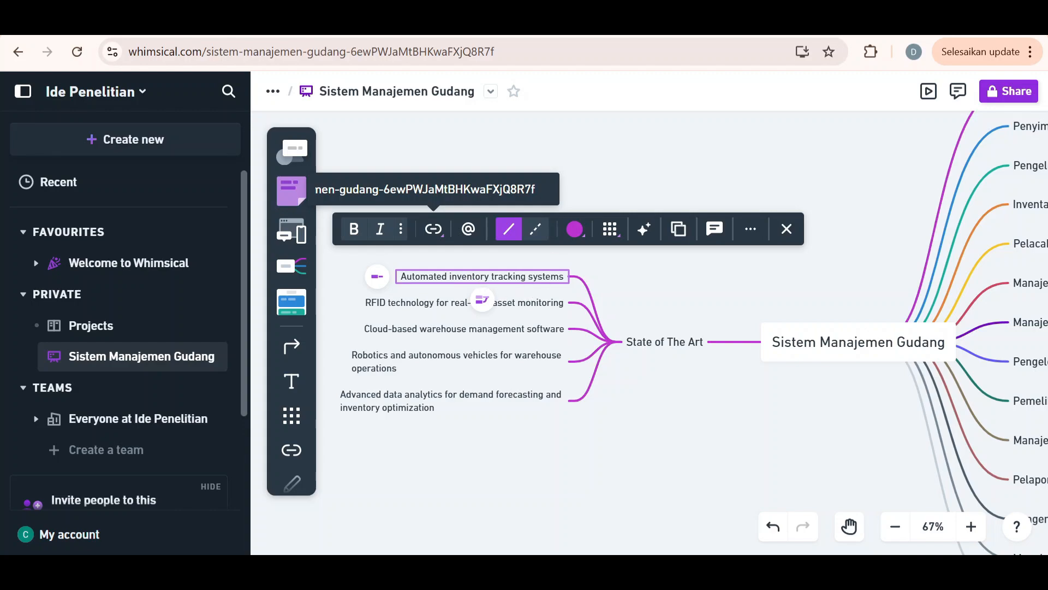
click(718, 171)
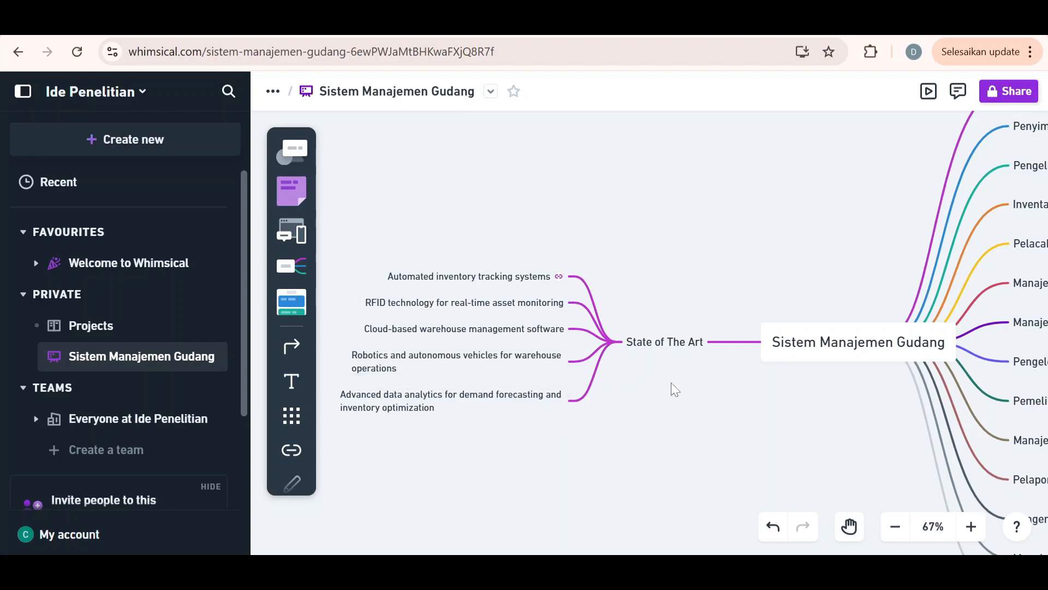
Add a branch "Tren teknologi dalam SoTA" to the central topic on the "State of The Art" side and generate AI ideas for it
scroll(671, 384, right, 3)
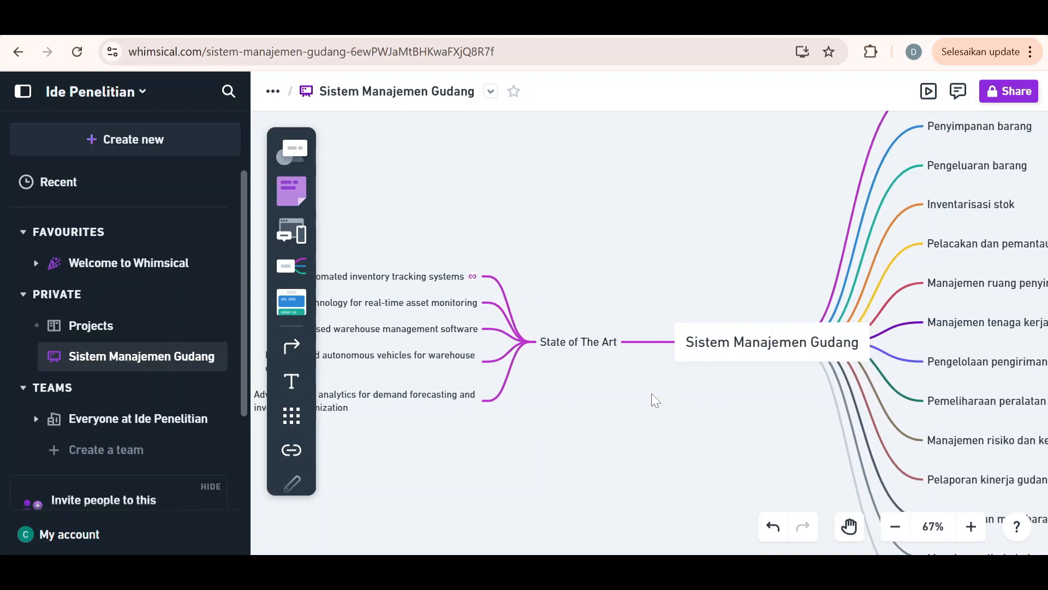
scroll(650, 393, down, 3)
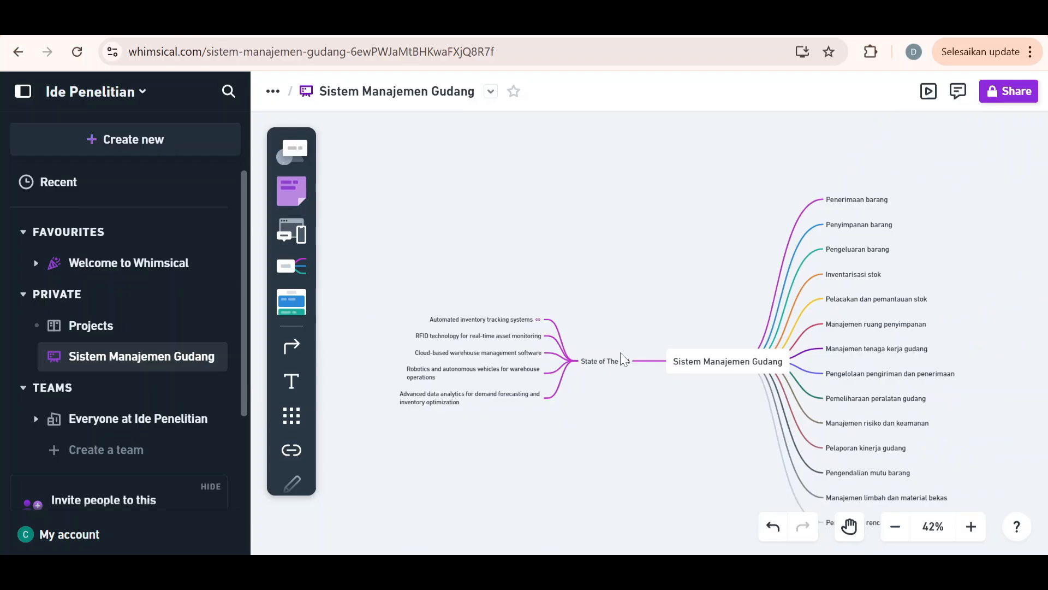
scroll(641, 284, down, 1)
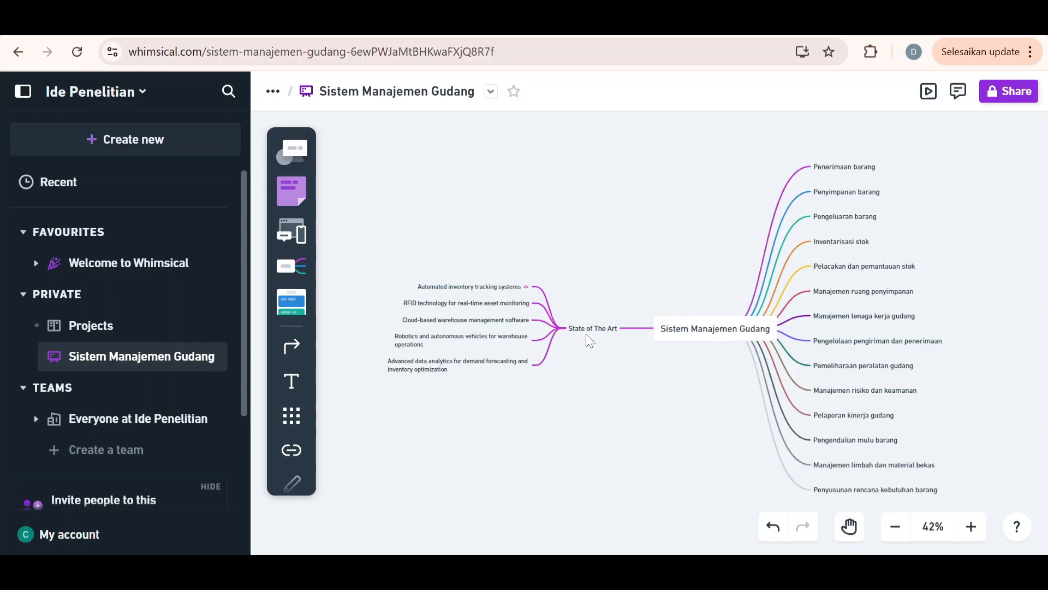
click(675, 339)
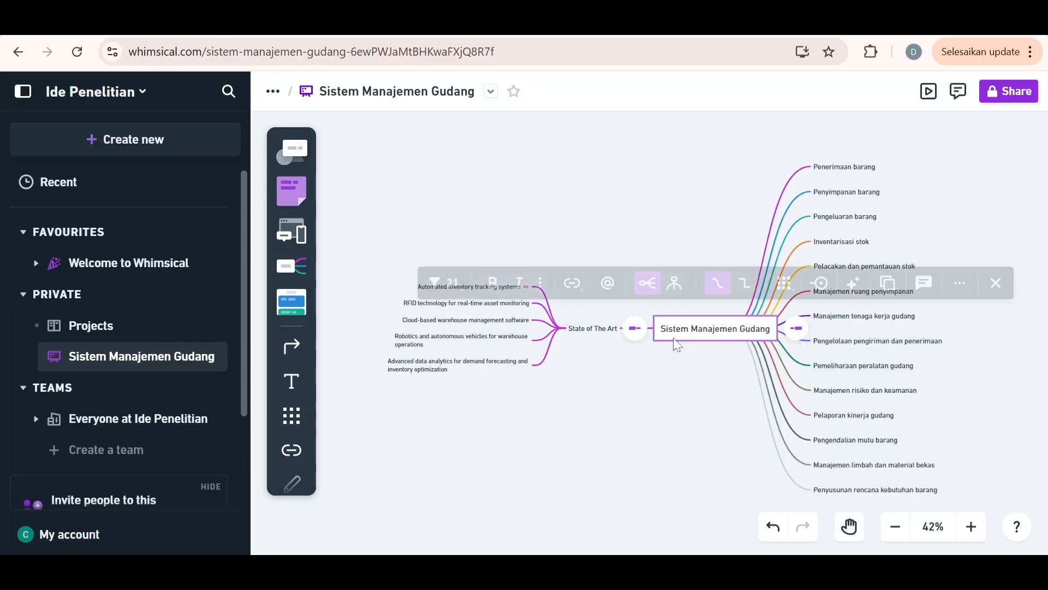
click(639, 334)
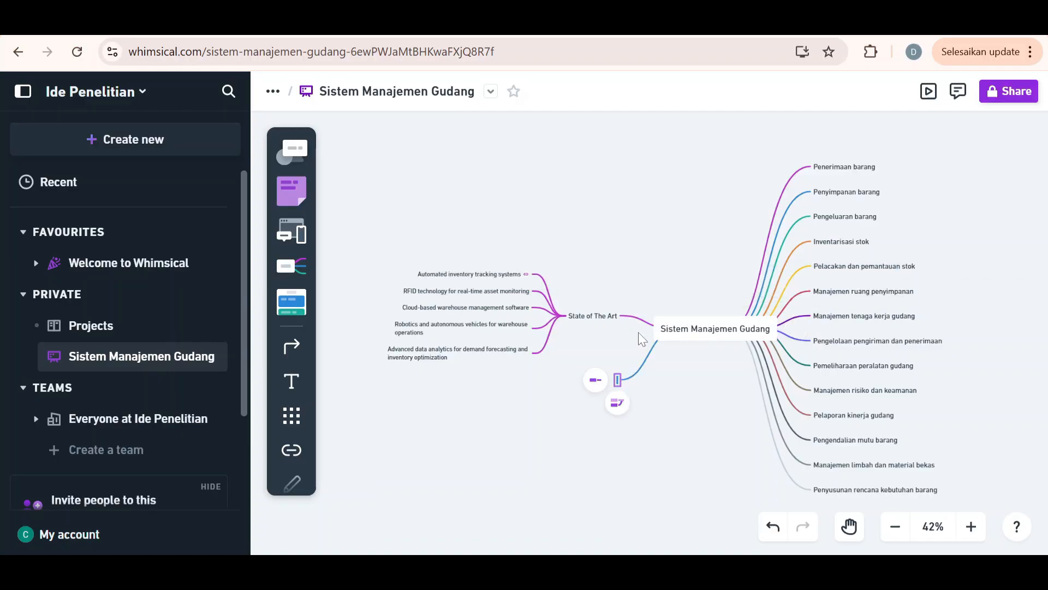
text(Tren)
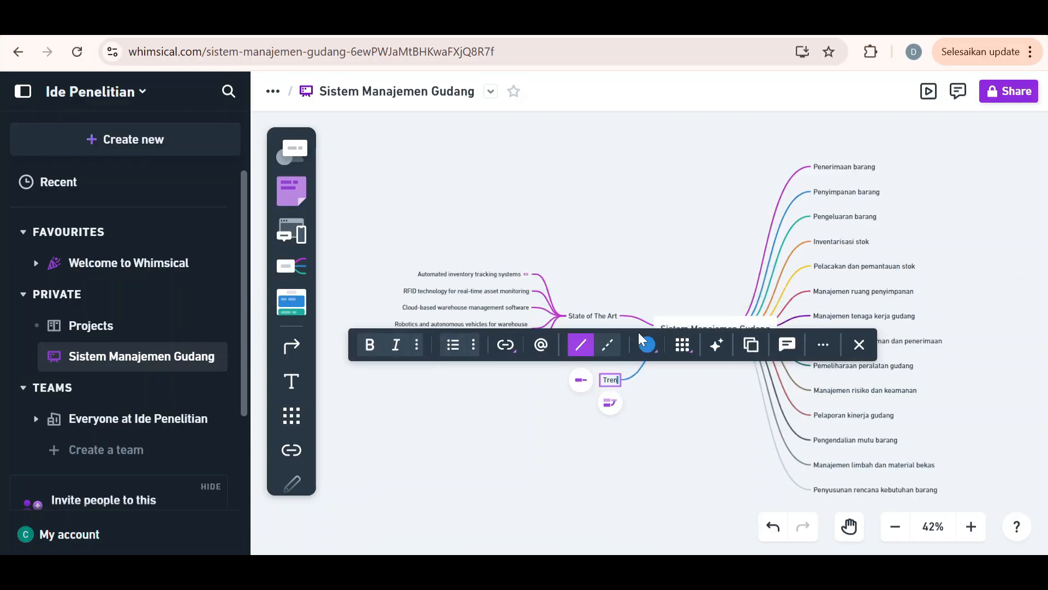
text( te)
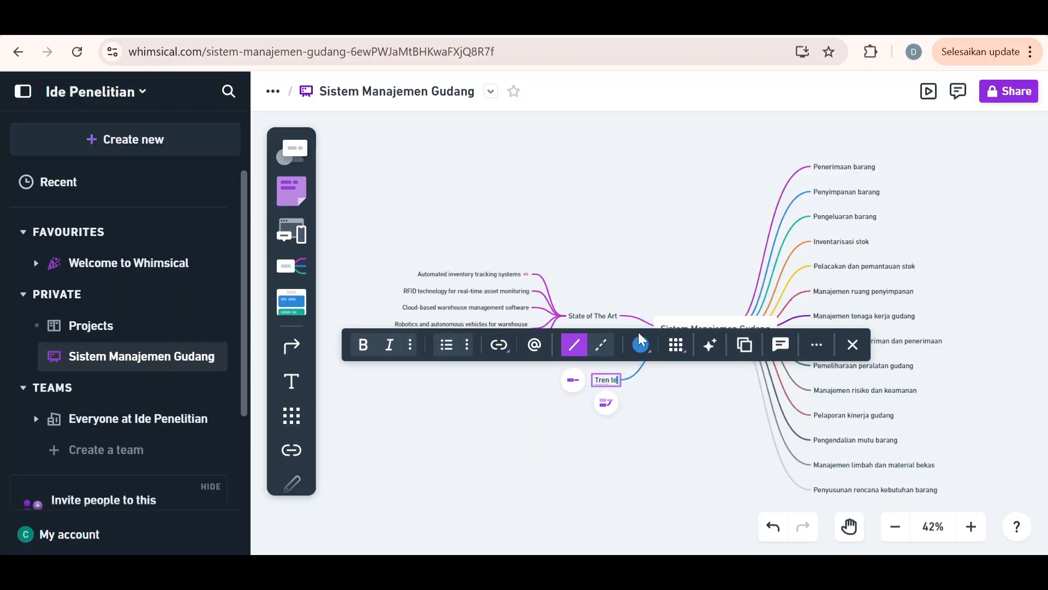
text(knolodi)
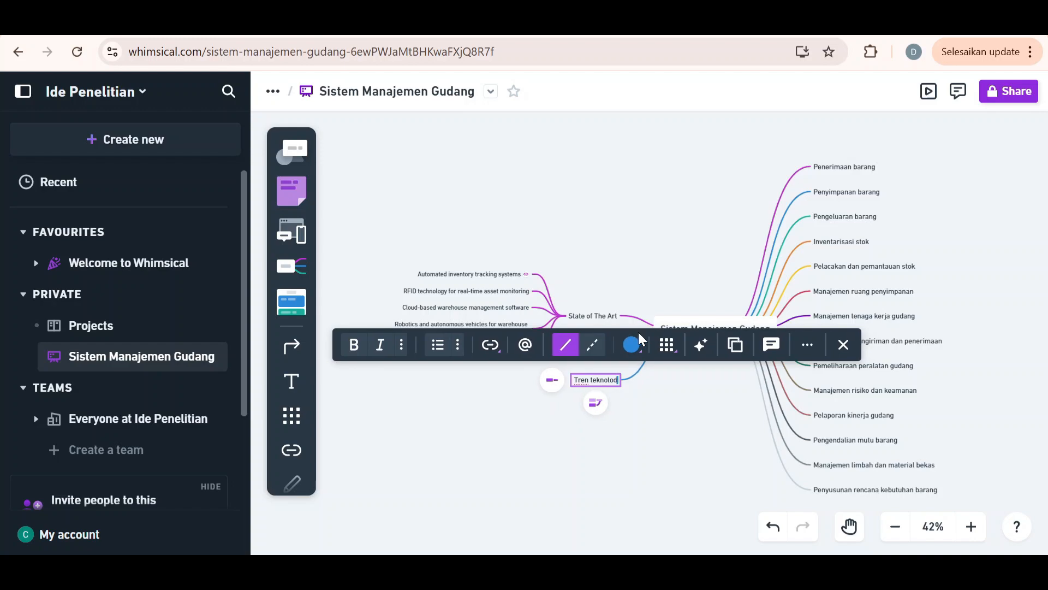
key(BackSpace)
key(BackSpace)
text(gi dalam )
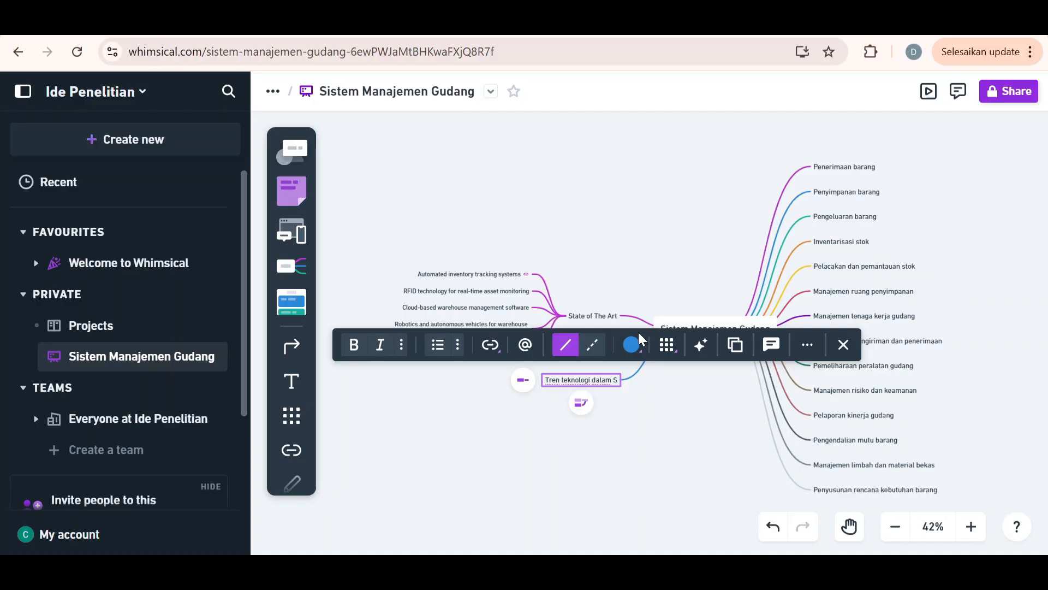
text(So)
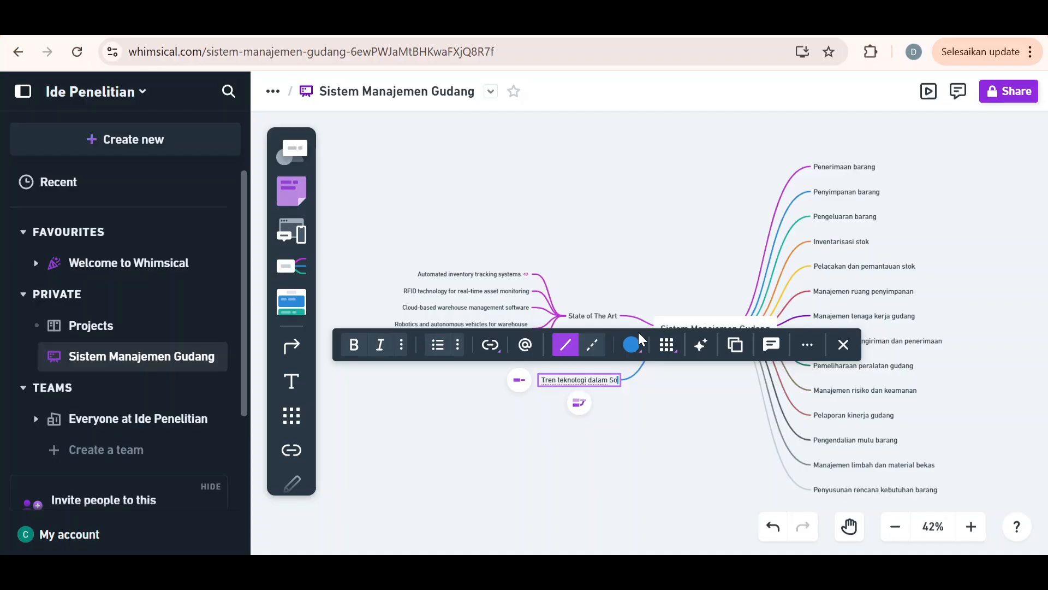
text(TA)
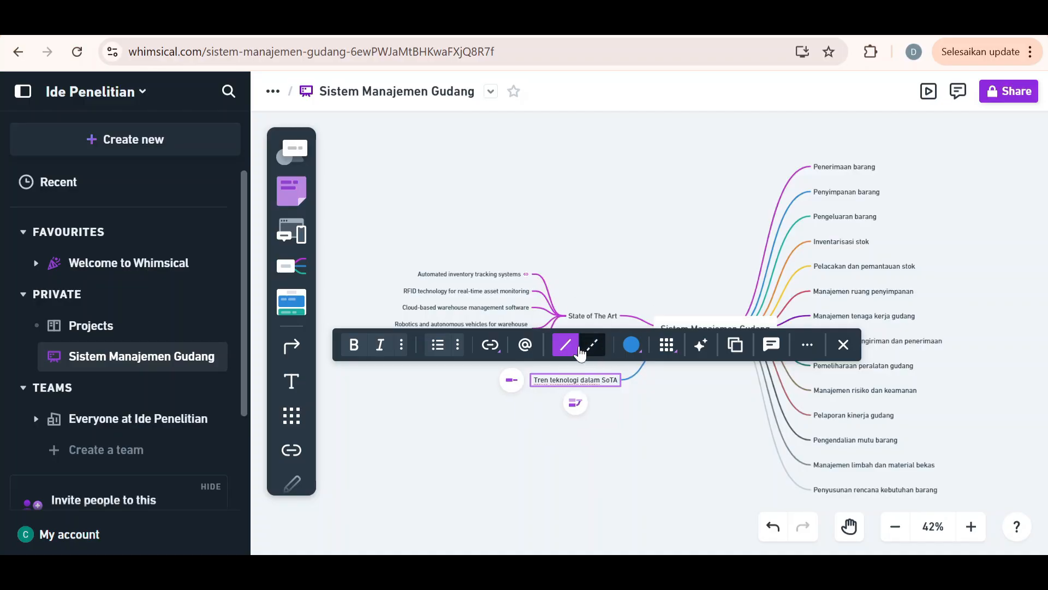
click(709, 347)
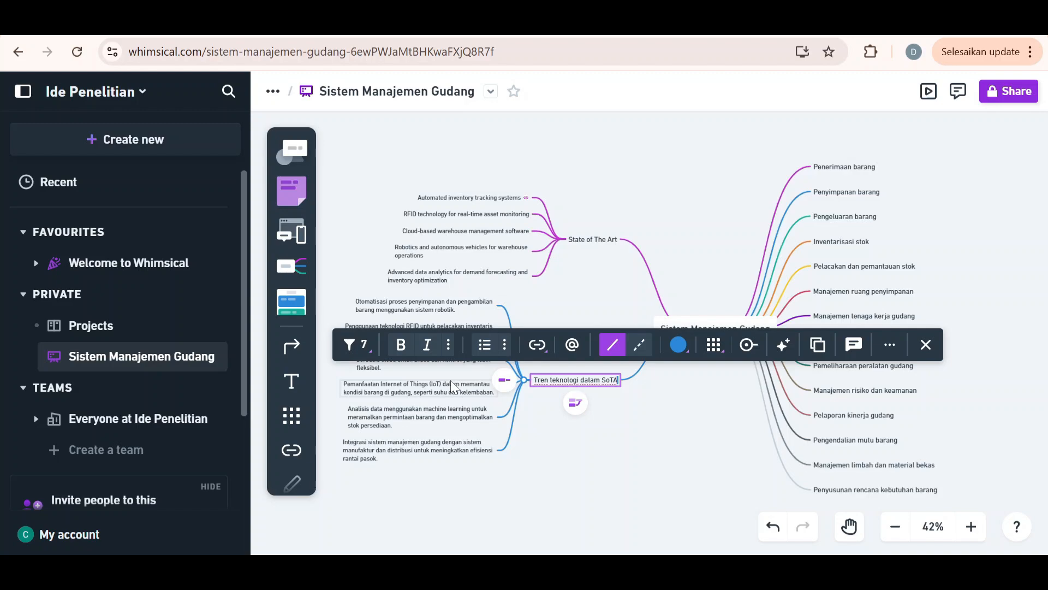
click(545, 437)
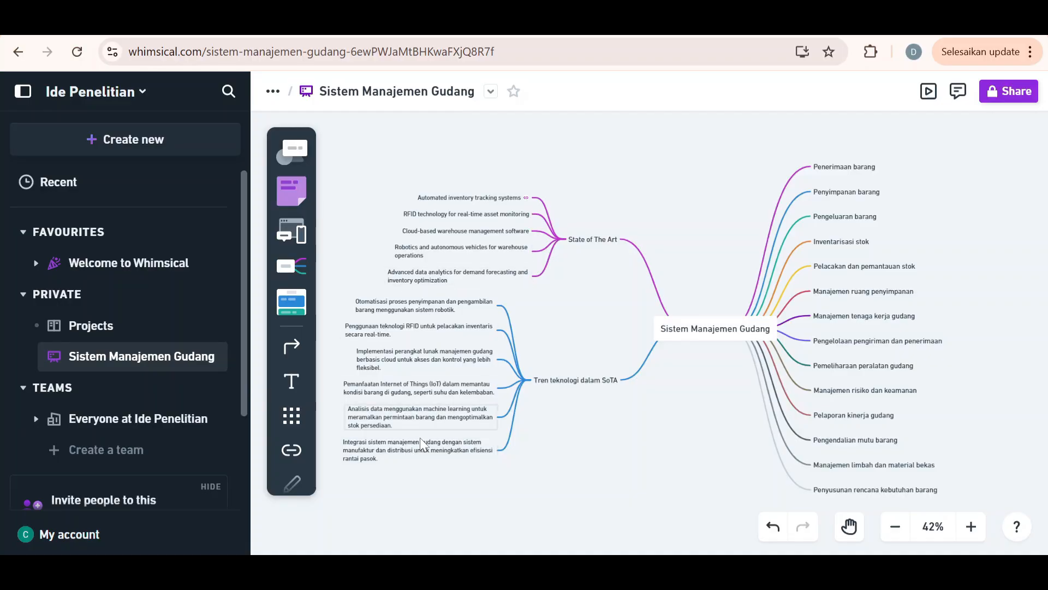
Link the "Penggunaan teknologi RFID untuk pelacakan inventaris secara real-time" branch to the board's own web address
scroll(669, 434, down, 1)
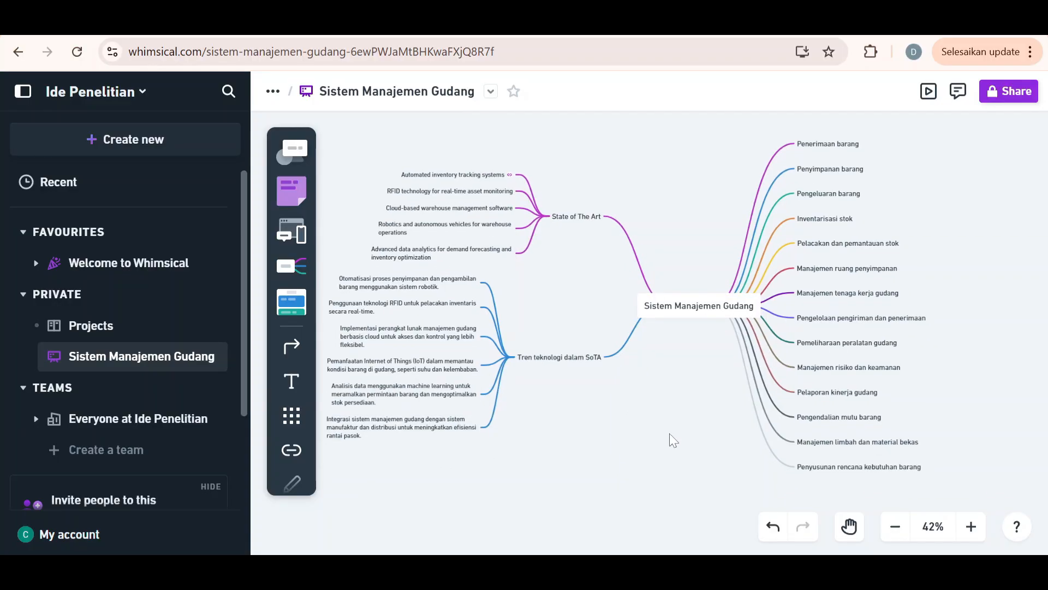
scroll(670, 434, left, 1)
scroll(669, 433, left, 2)
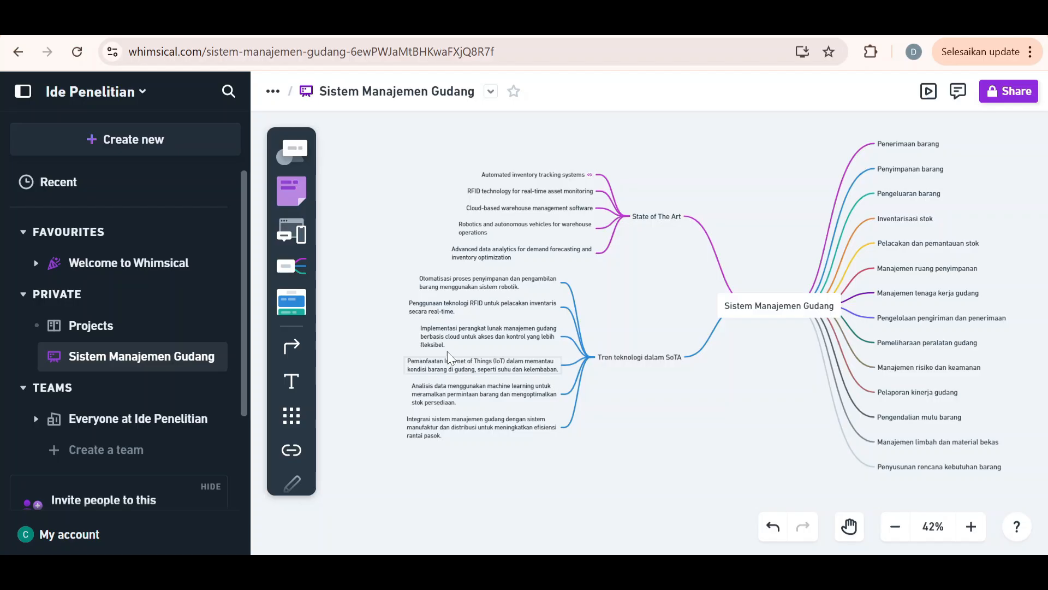
click(427, 312)
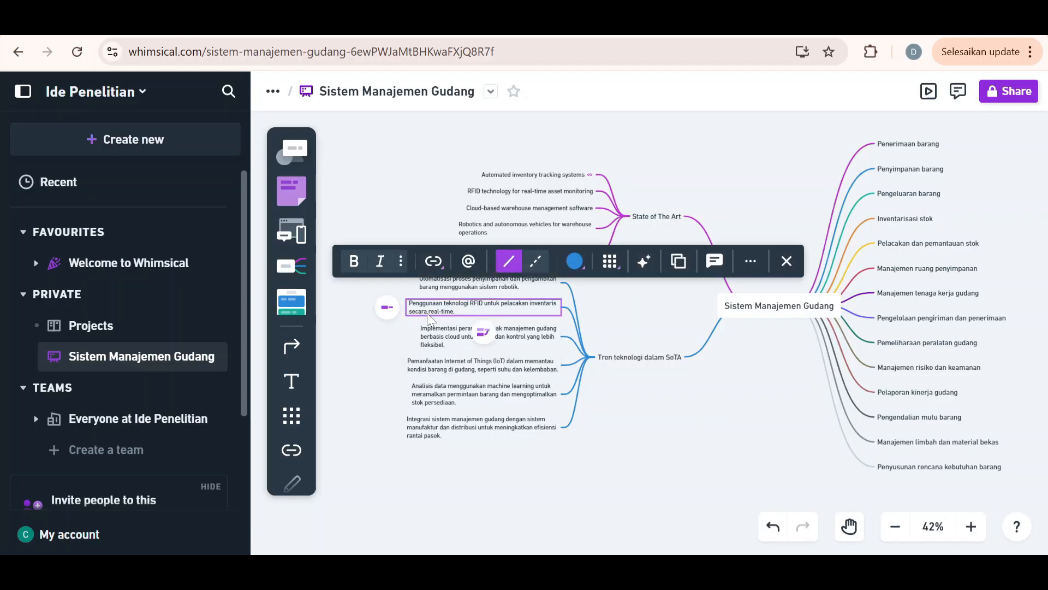
click(433, 261)
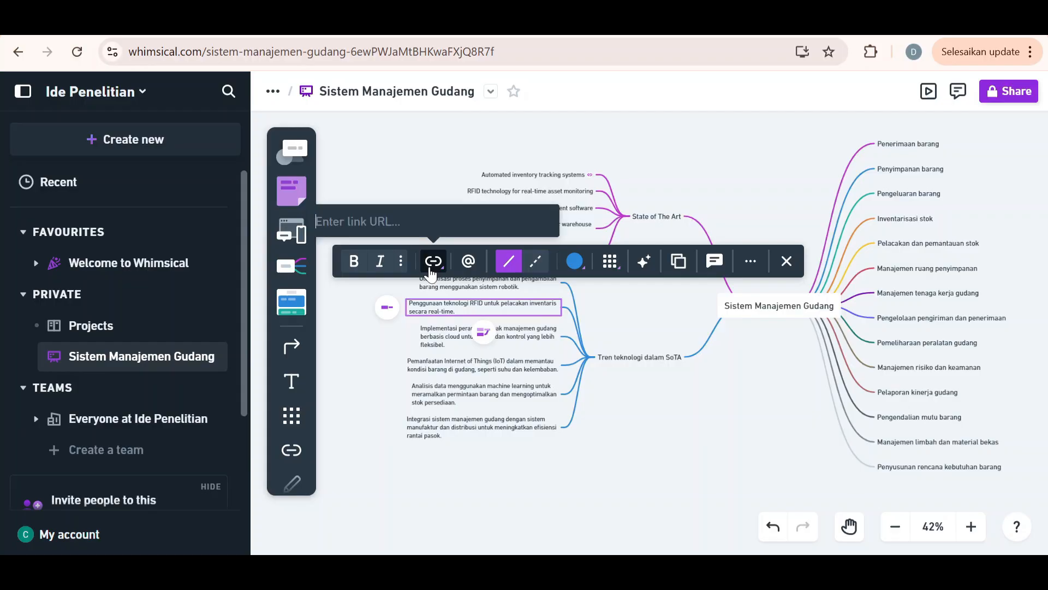
key(ctrl+v)
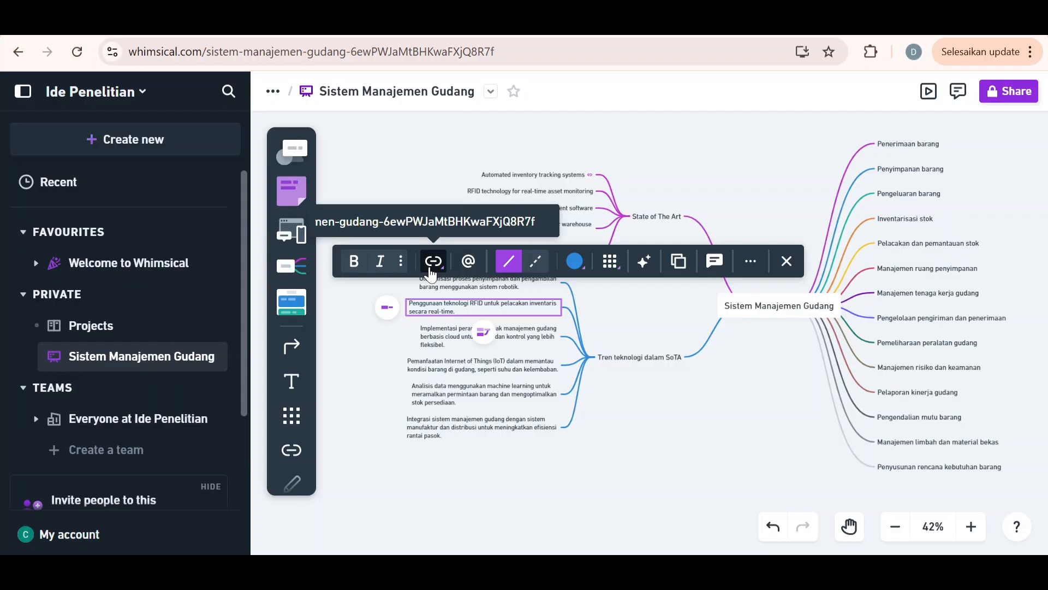
click(646, 440)
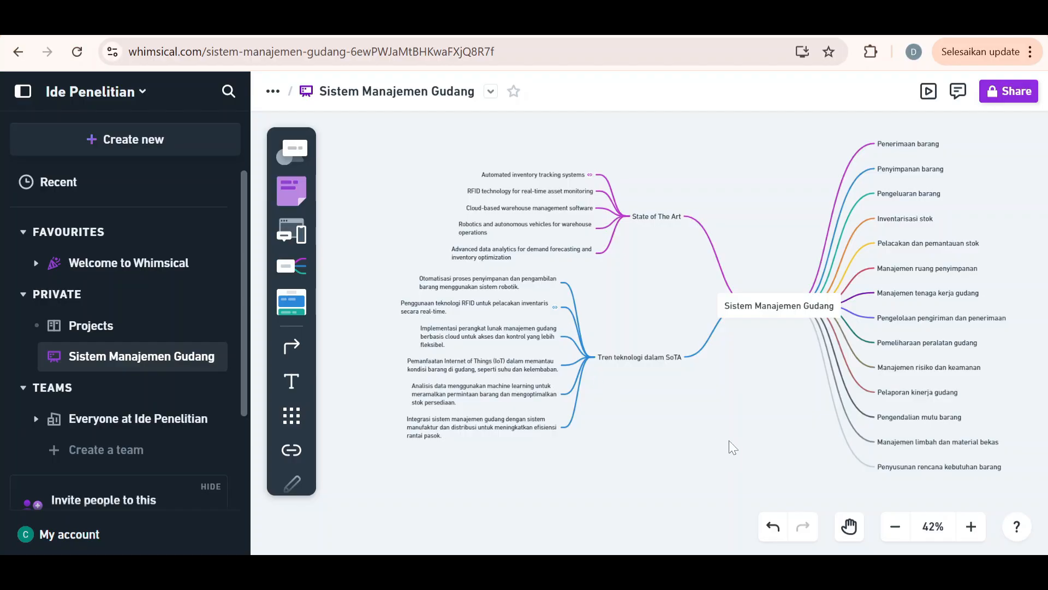
Add a branch "Metodologi penelitian" to the central topic on the "State of The Art" side and generate AI ideas for it
scroll(733, 446, right, 4)
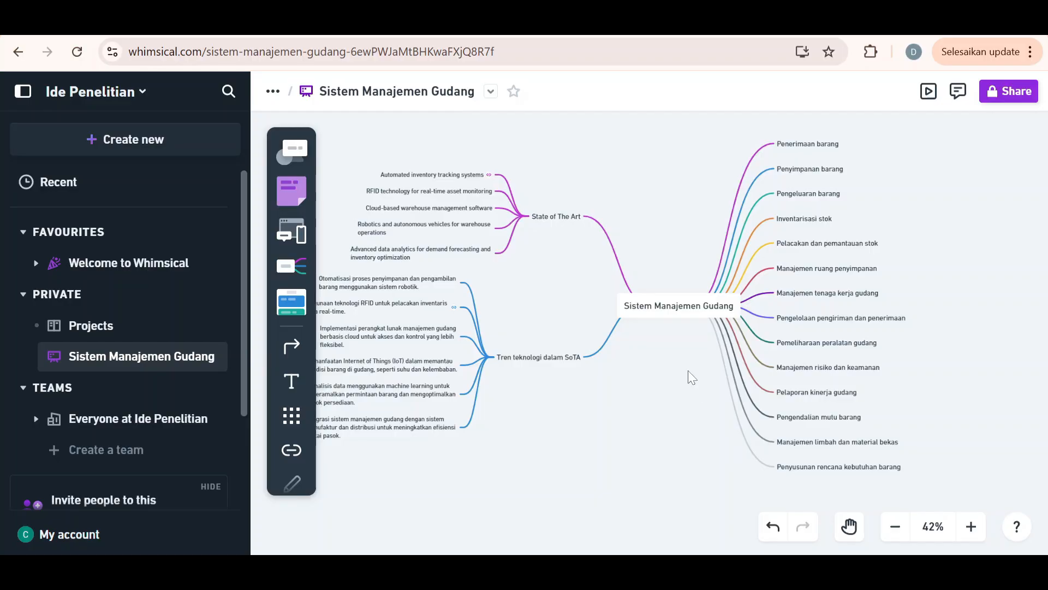
click(643, 302)
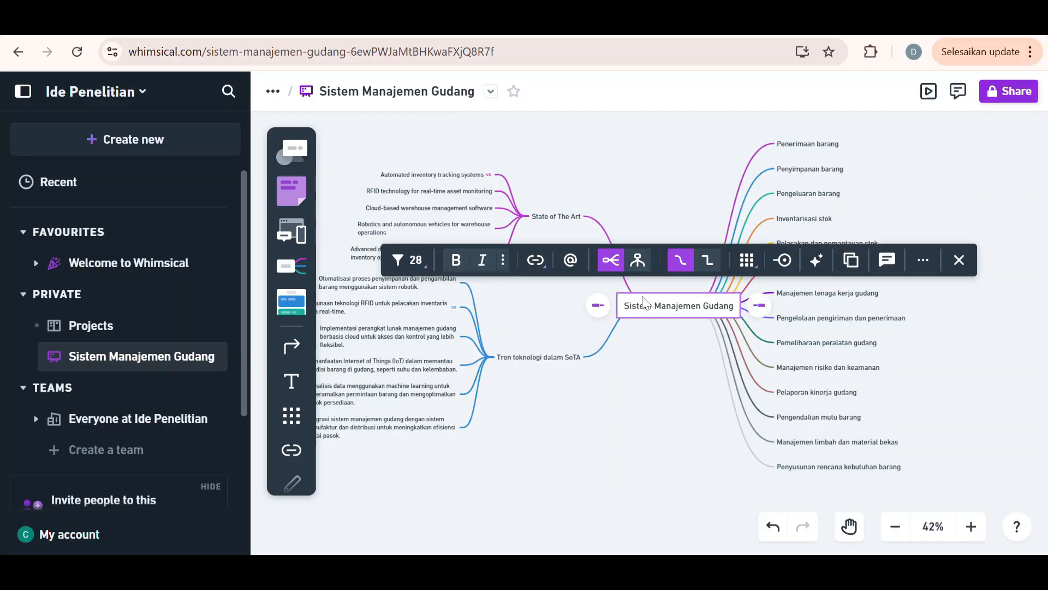
click(599, 306)
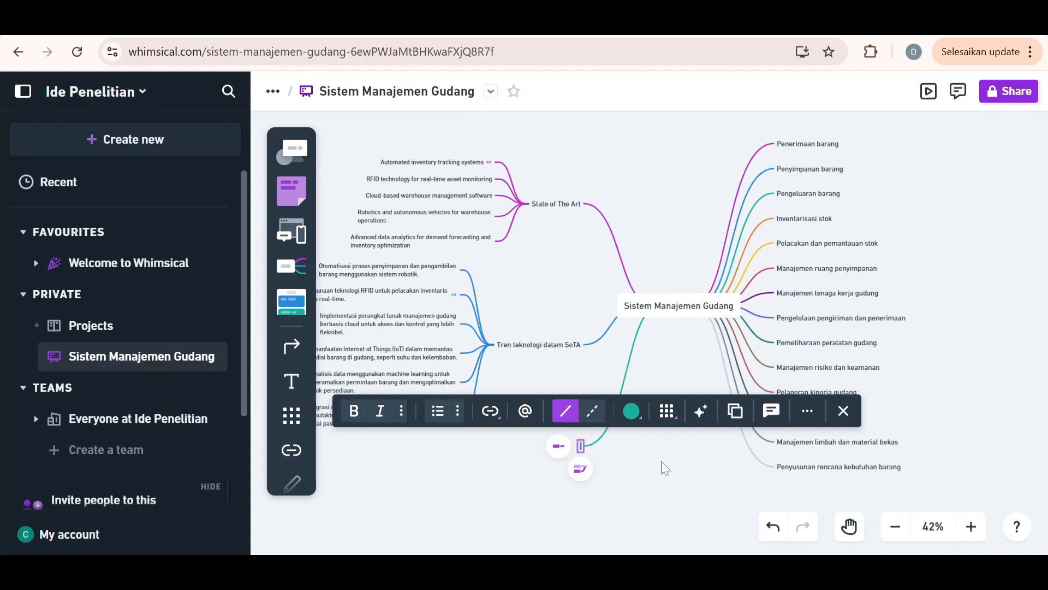
text(Met)
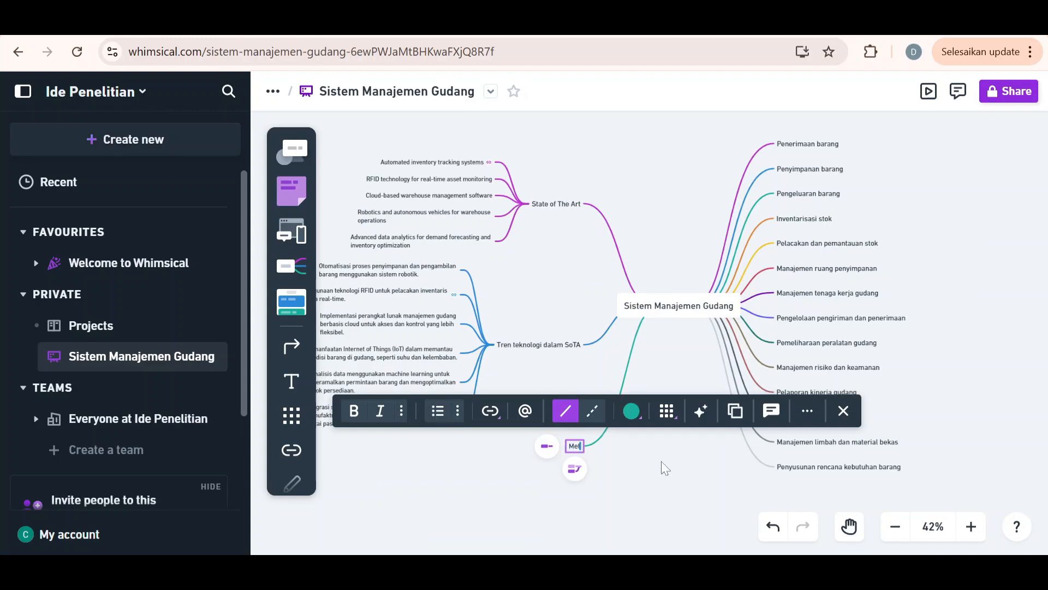
text(odologi)
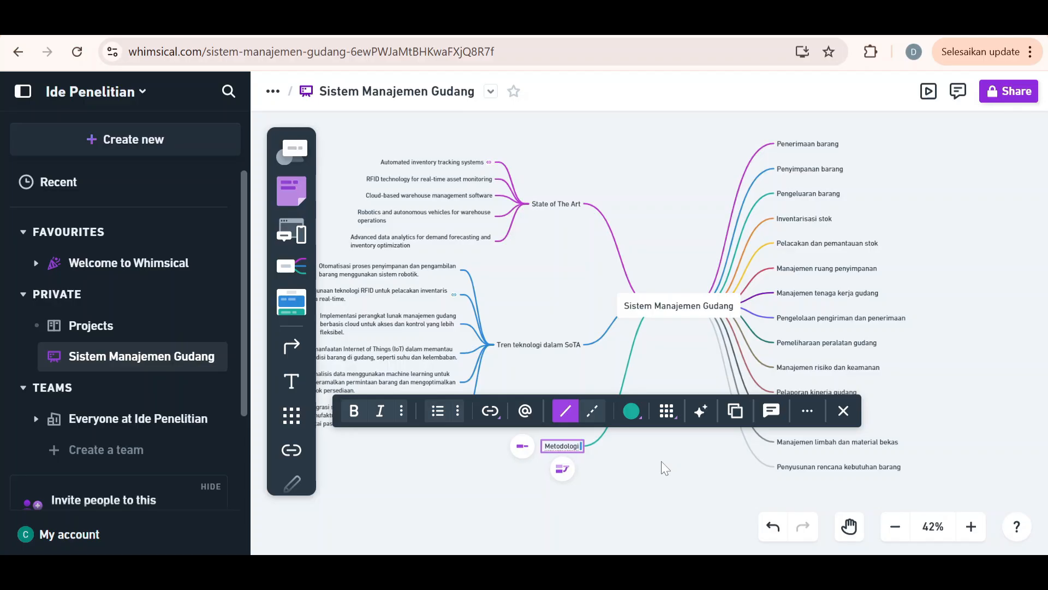
text( penelitian)
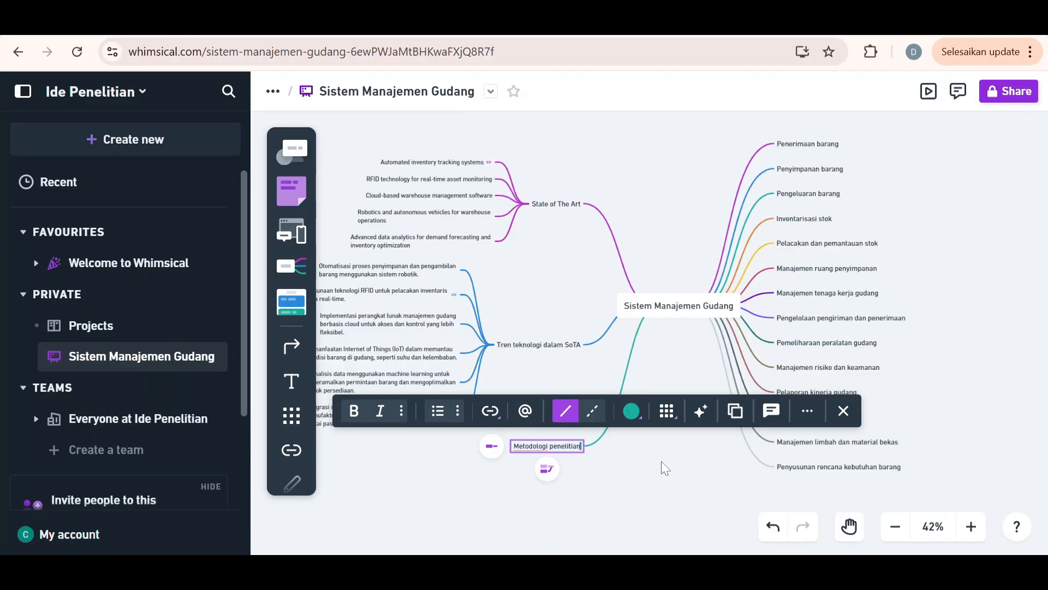
click(702, 411)
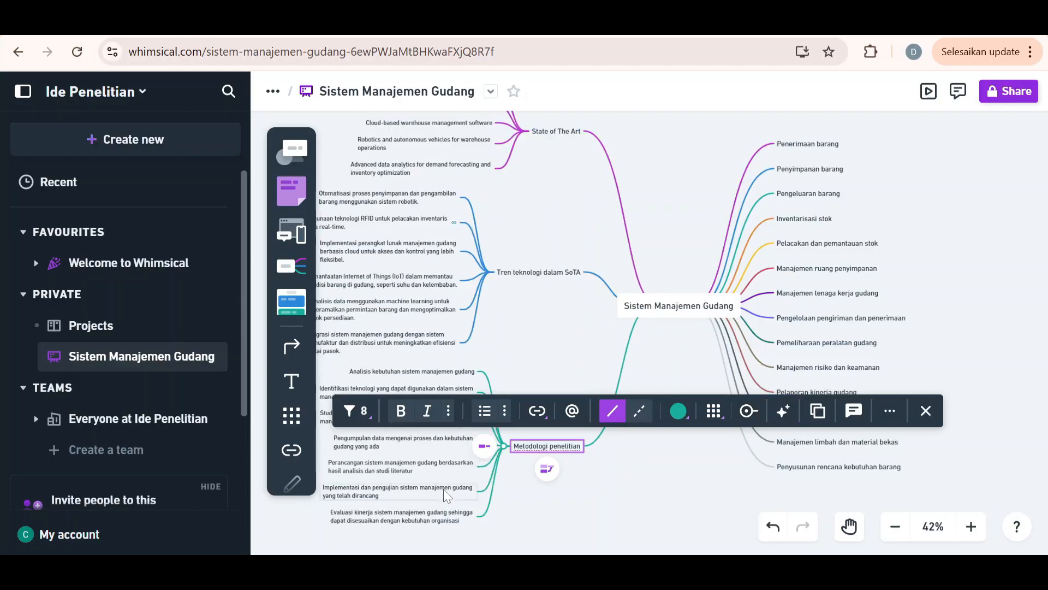
click(539, 482)
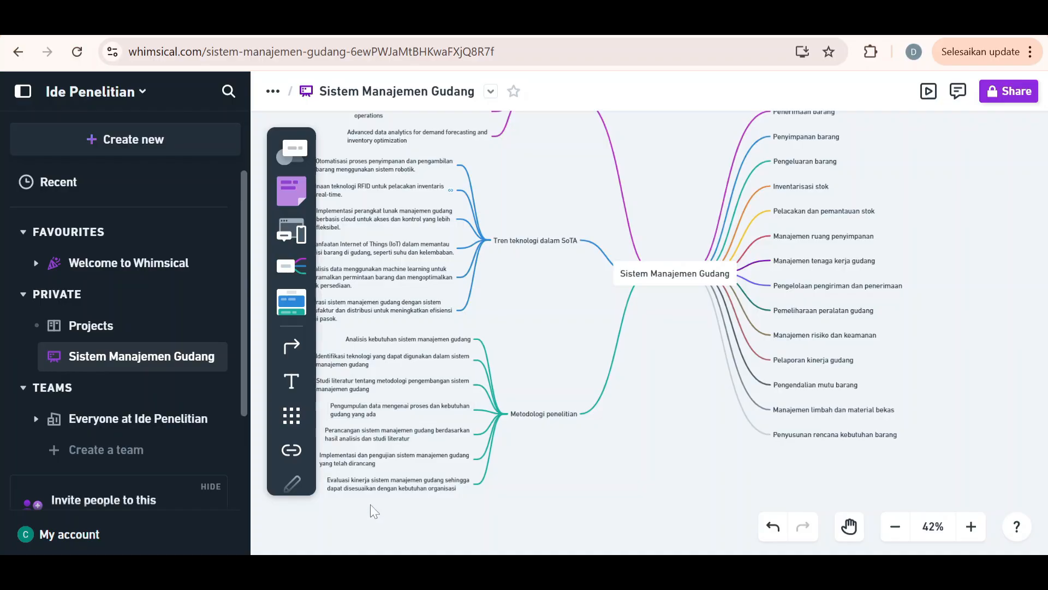
click(517, 414)
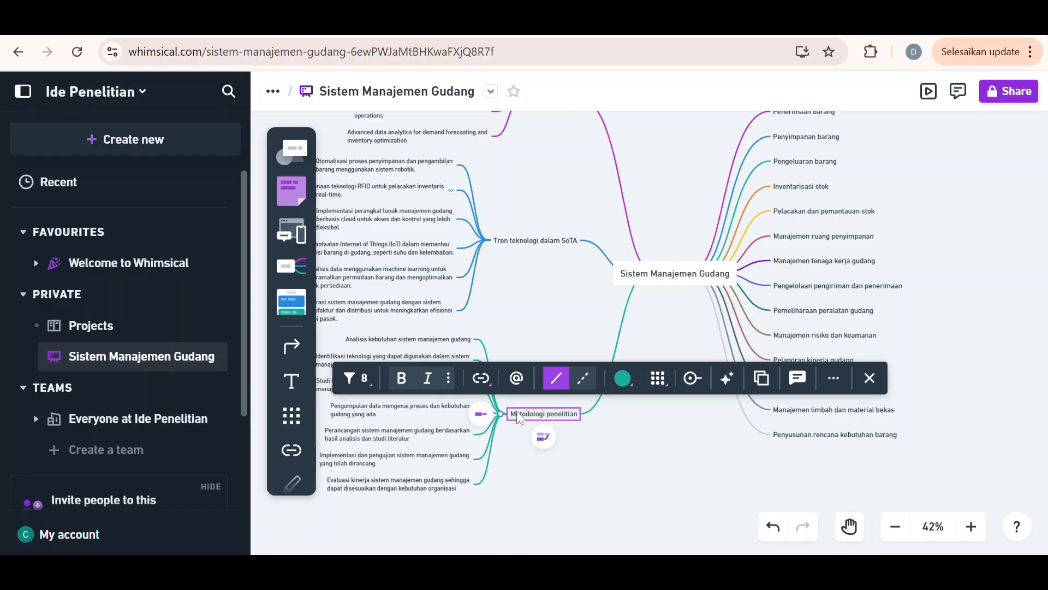
click(726, 503)
scroll(693, 367, up, 4)
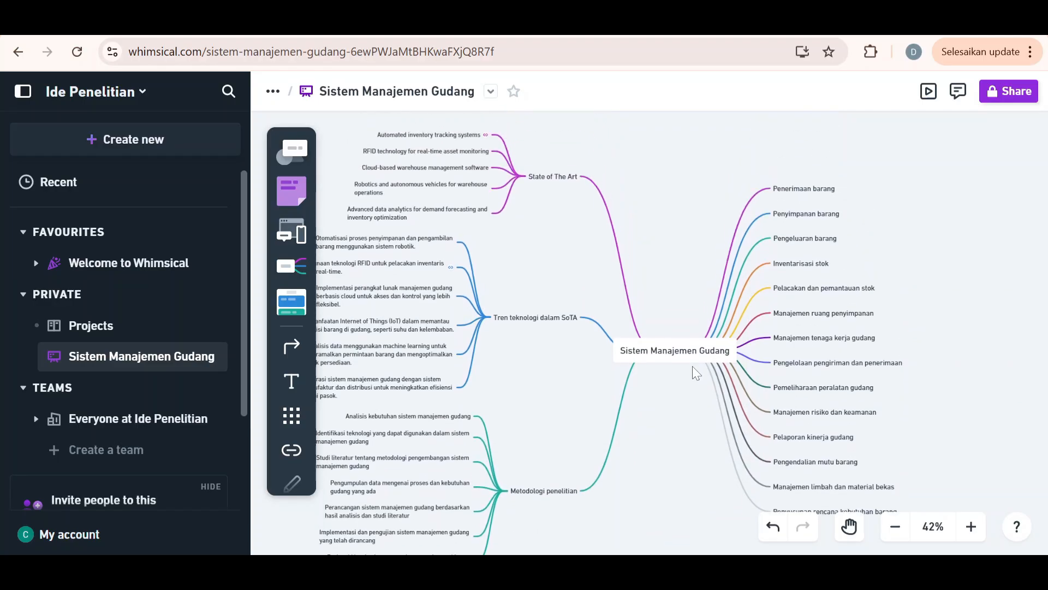
scroll(693, 372, down, 6)
scroll(694, 372, up, 3)
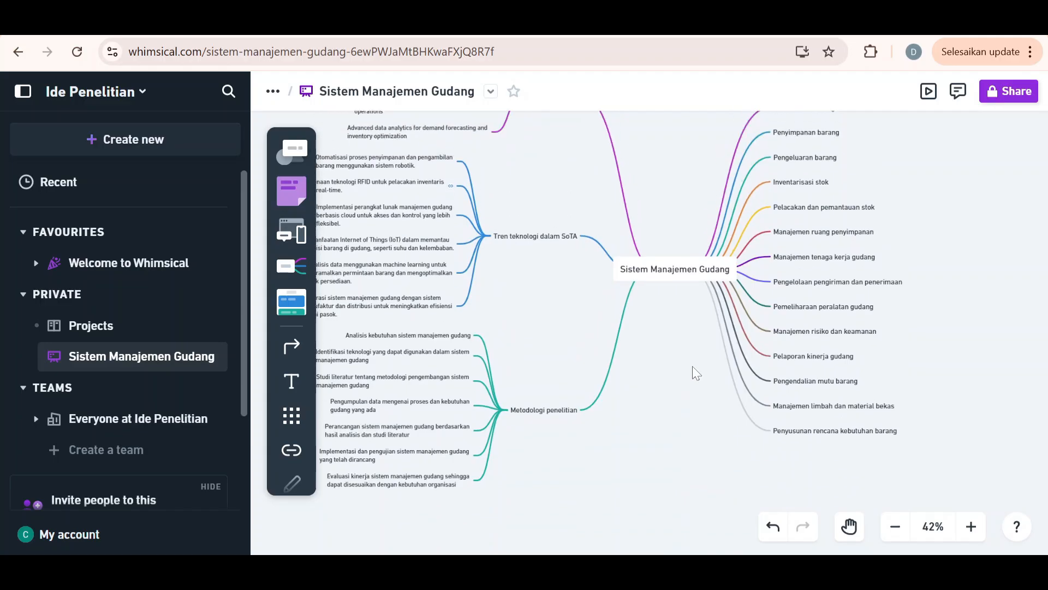
scroll(693, 370, up, 1)
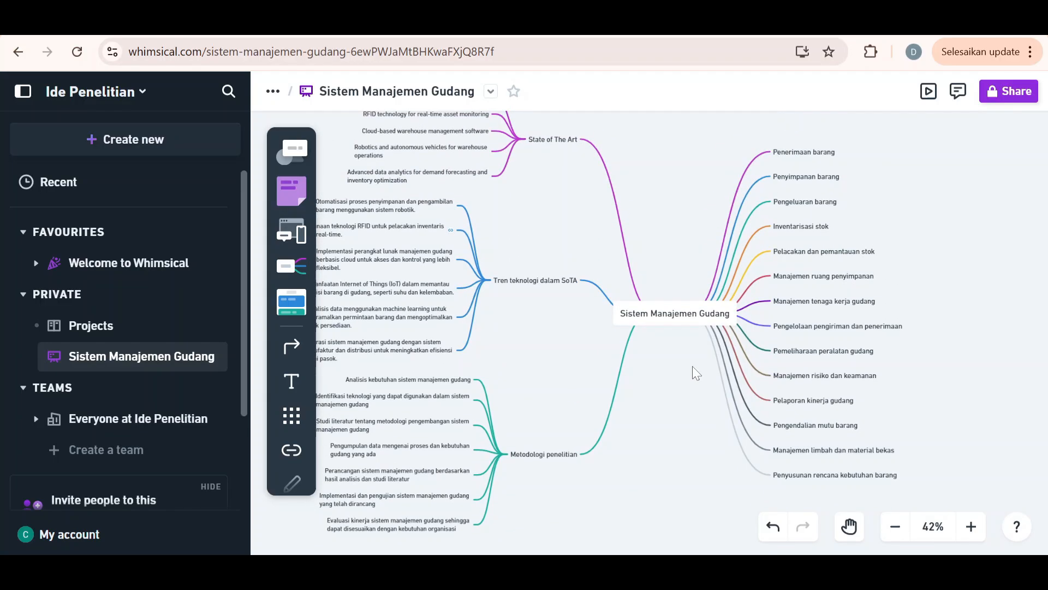
scroll(682, 402, down, 3)
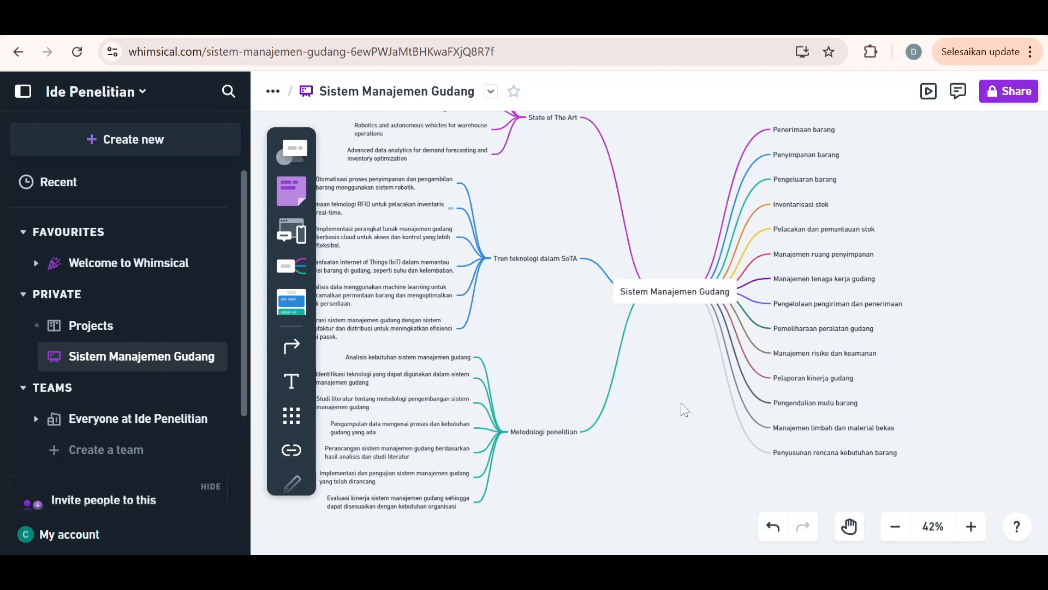
Add a branch titled "Framework Pengembangan Sistem" to the central topic on the same side as "Metodologi penelitian"
click(654, 253)
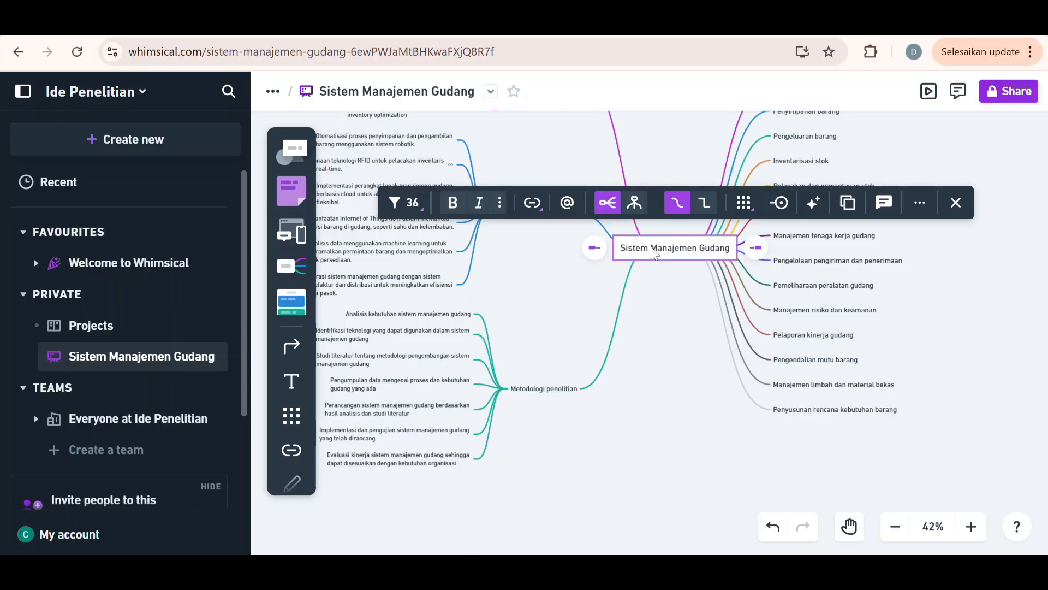
click(597, 249)
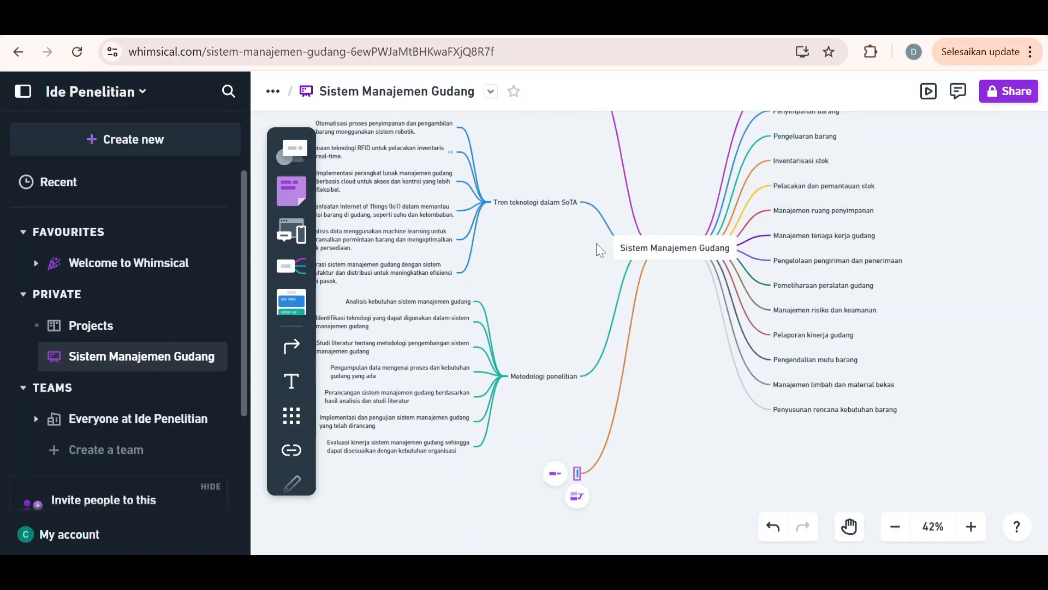
text(Fr)
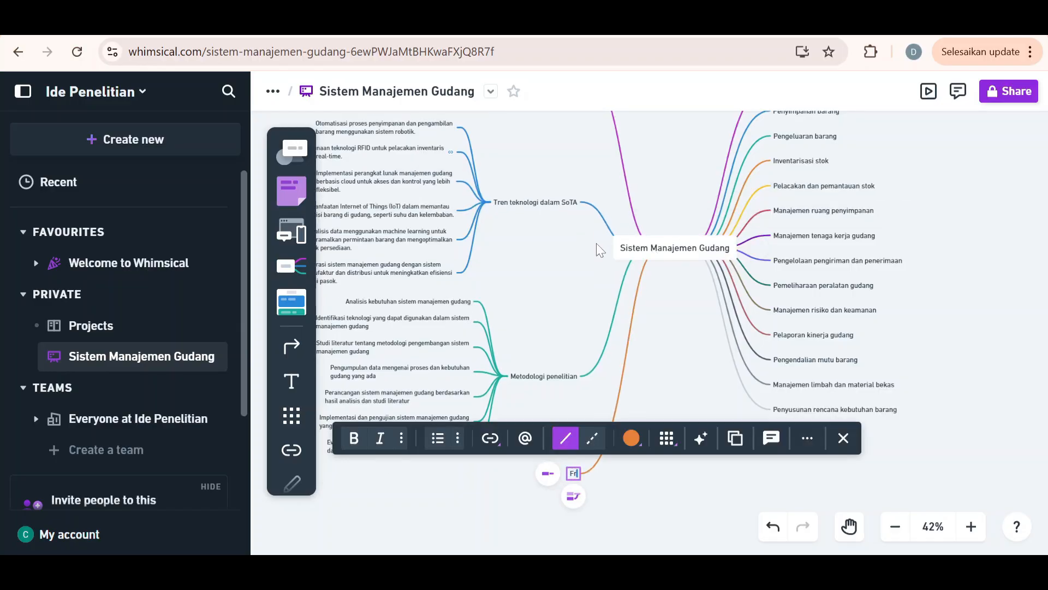
text(ame)
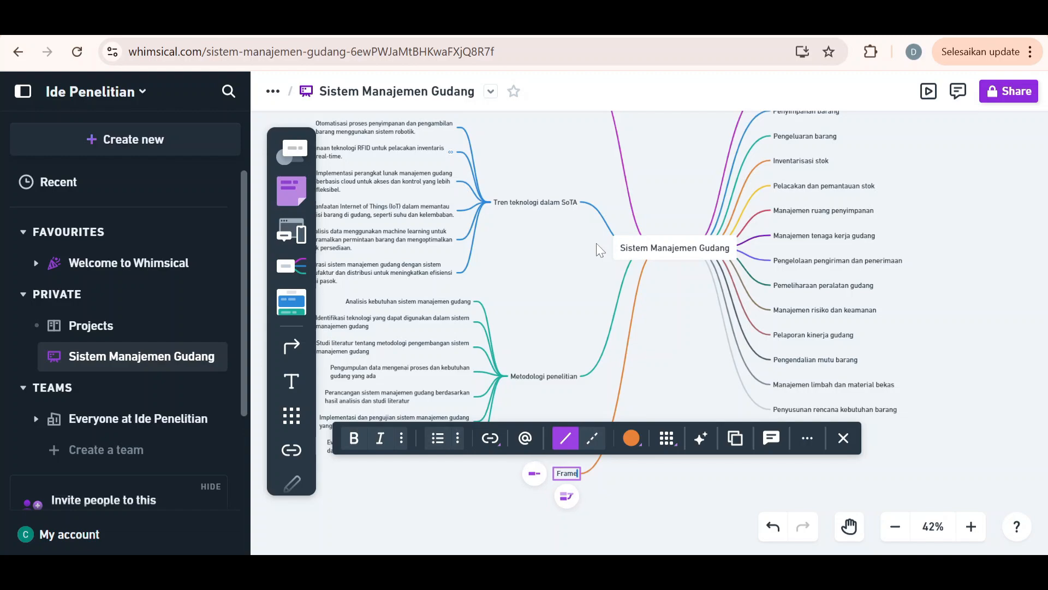
text(work)
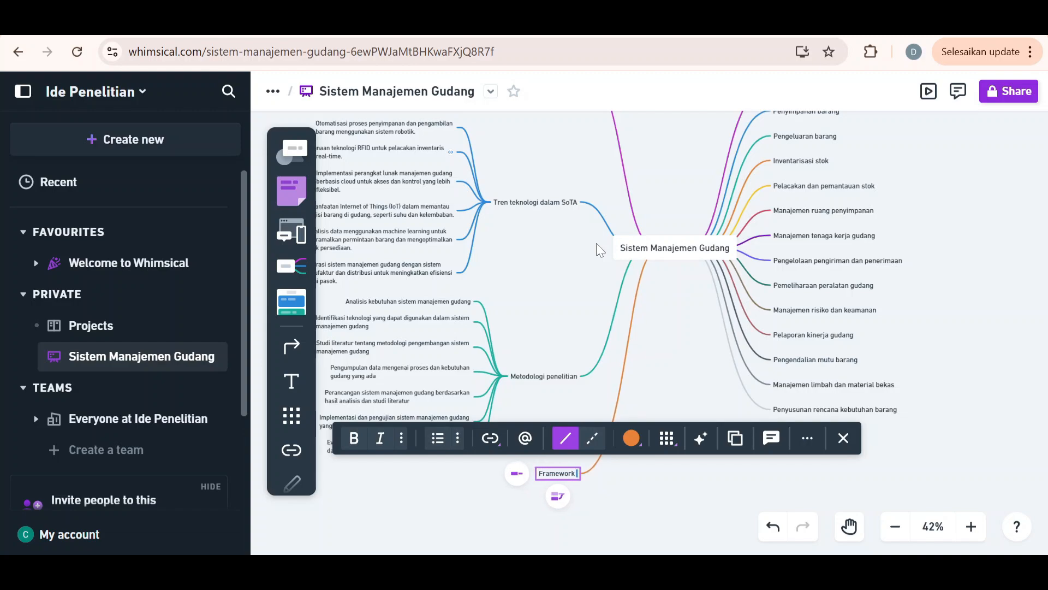
text( pENGEM)
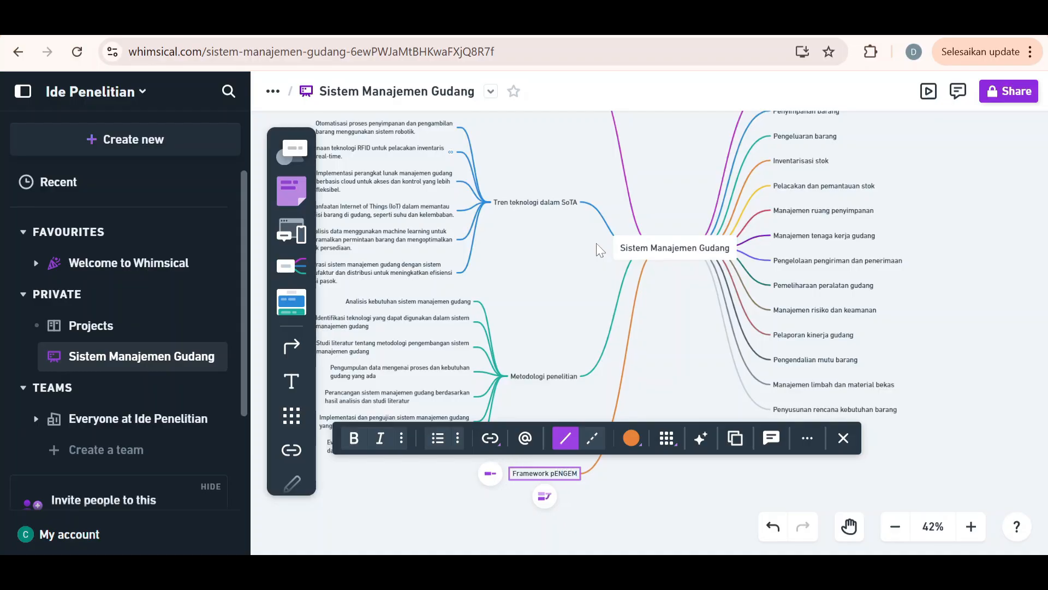
key(BackSpace)
key(BackSpace)
key(BackSpace)
key(BackSpace)
key(BackSpace)
key(BackSpace)
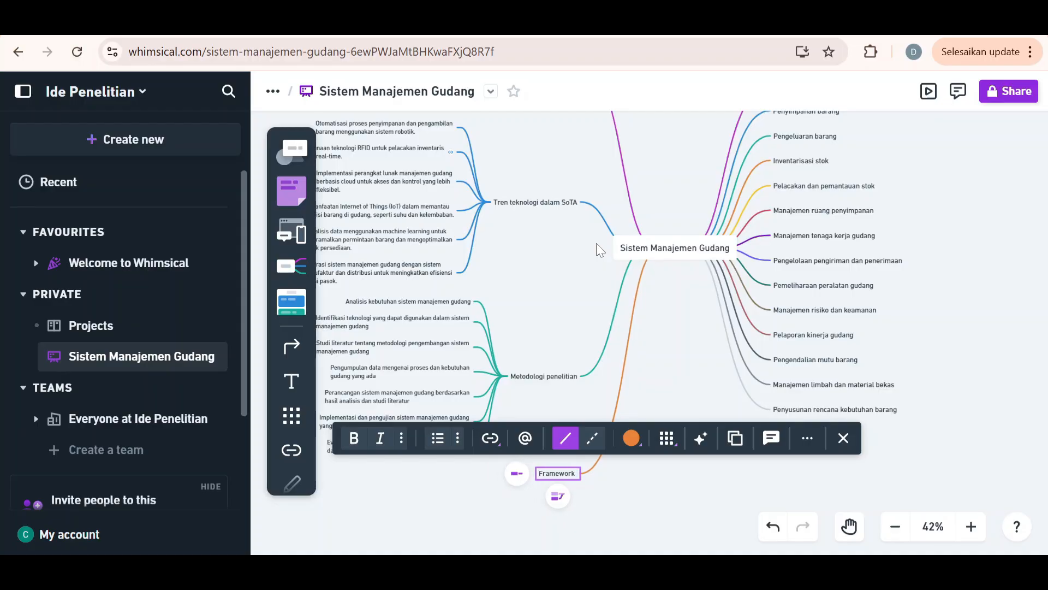
text(Pengemb)
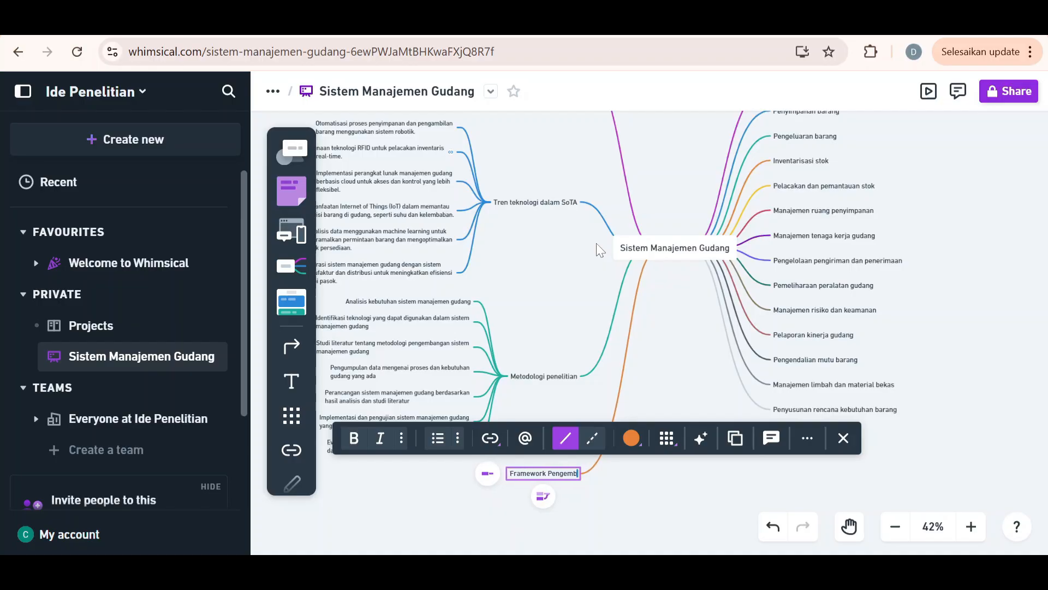
text(angan Sistem)
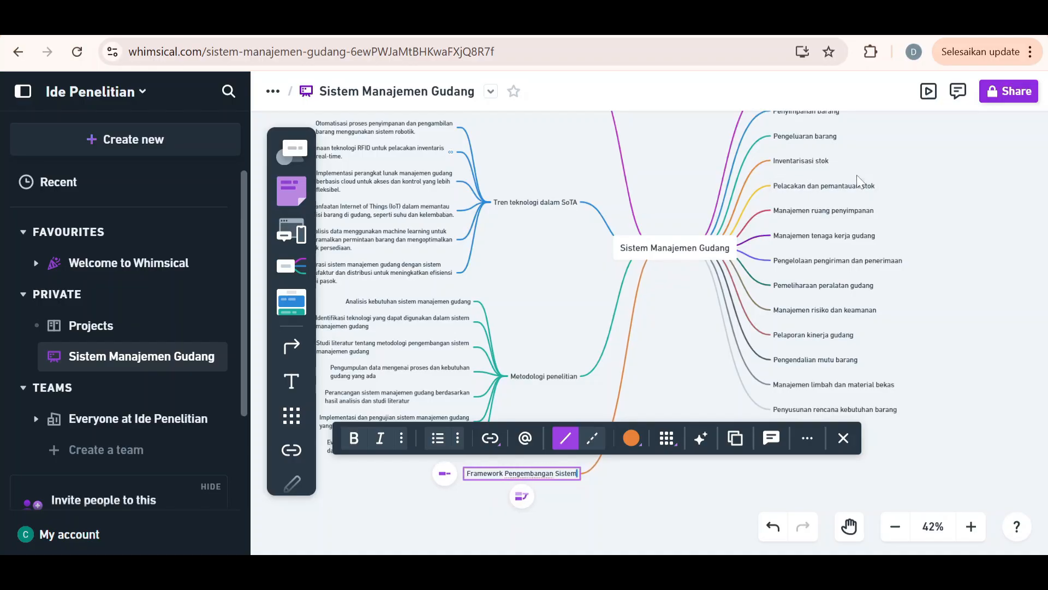
Generate AI ideas for the "Framework Pengembangan Sistem" branch, letting the page keep running while it is unresponsive
click(701, 438)
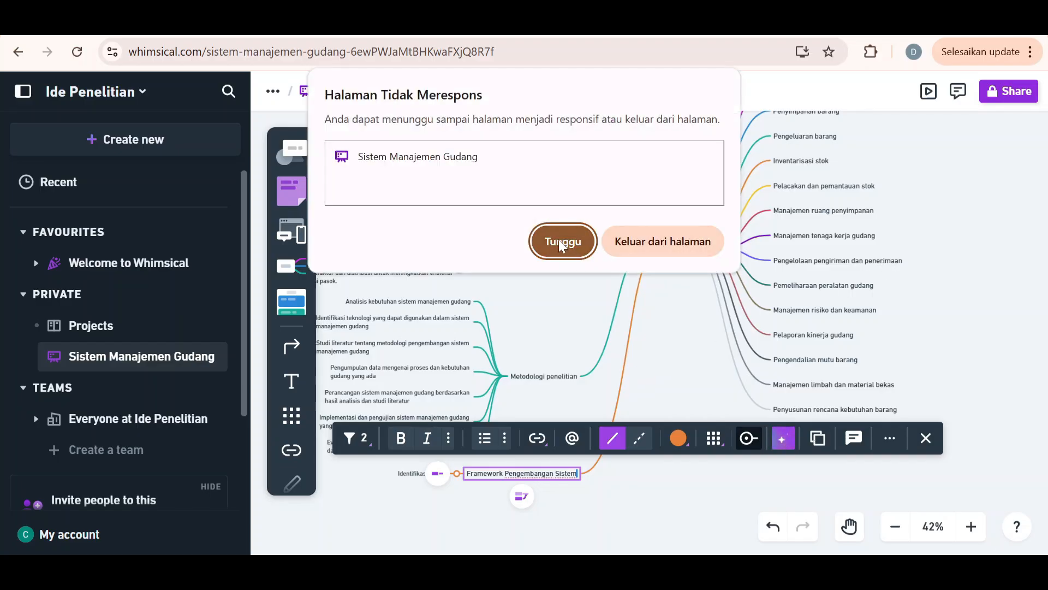
click(558, 240)
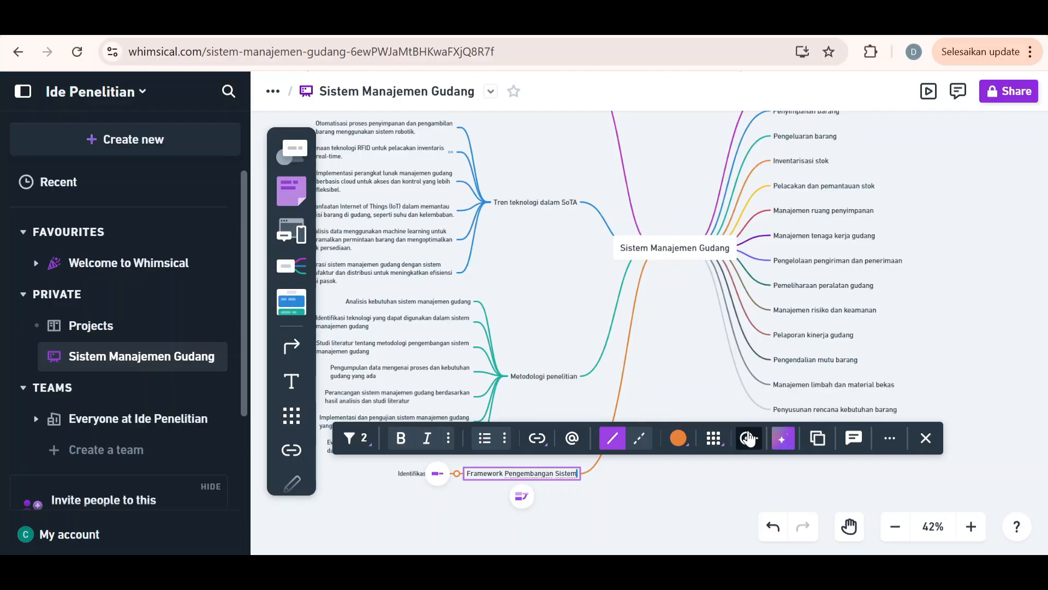
click(631, 348)
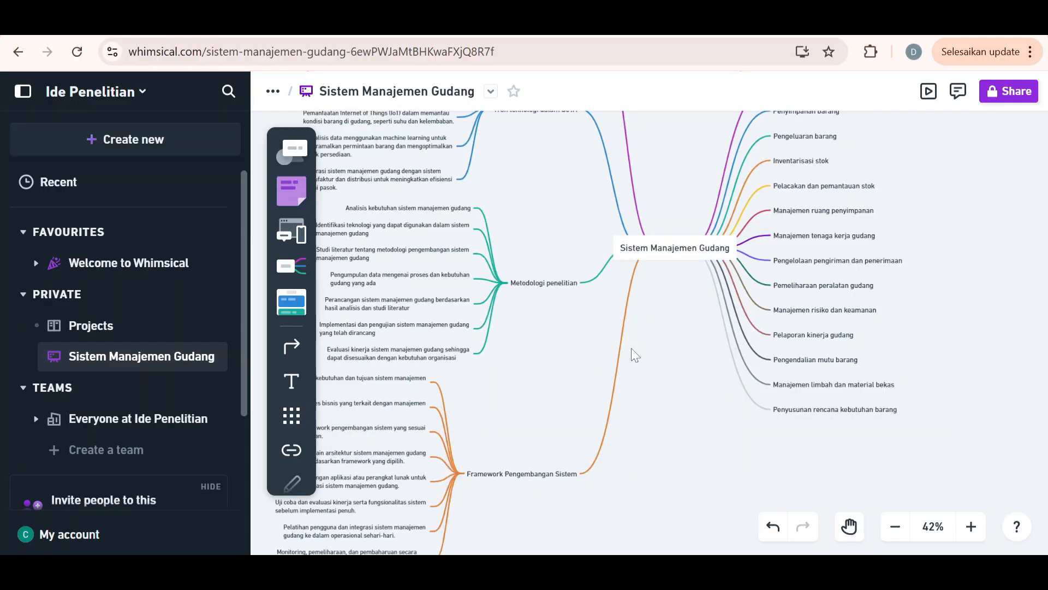
scroll(519, 372, left, 1)
scroll(519, 372, left, 1)
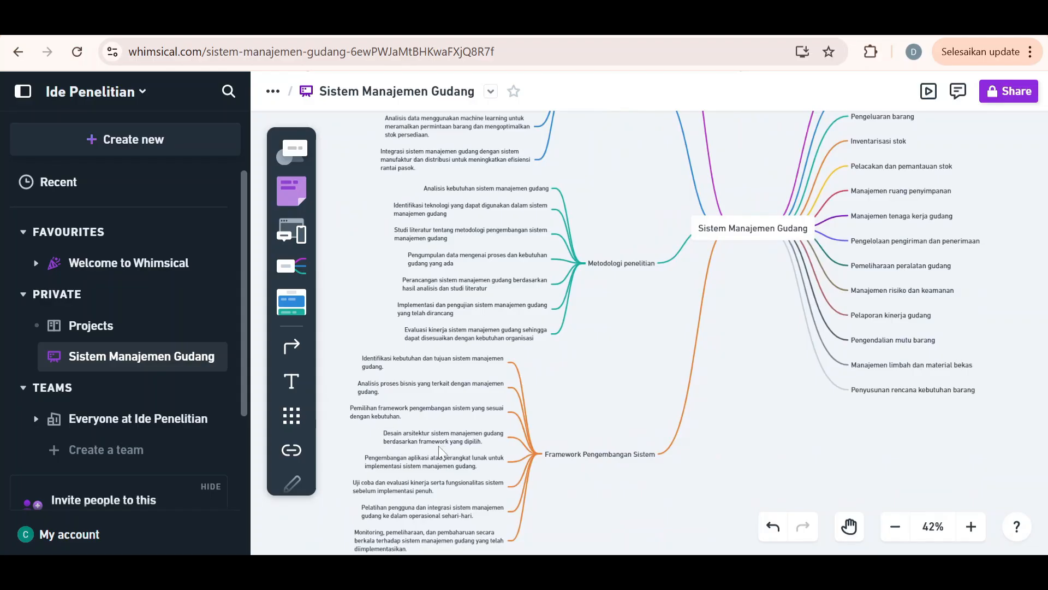
scroll(438, 445, down, 1)
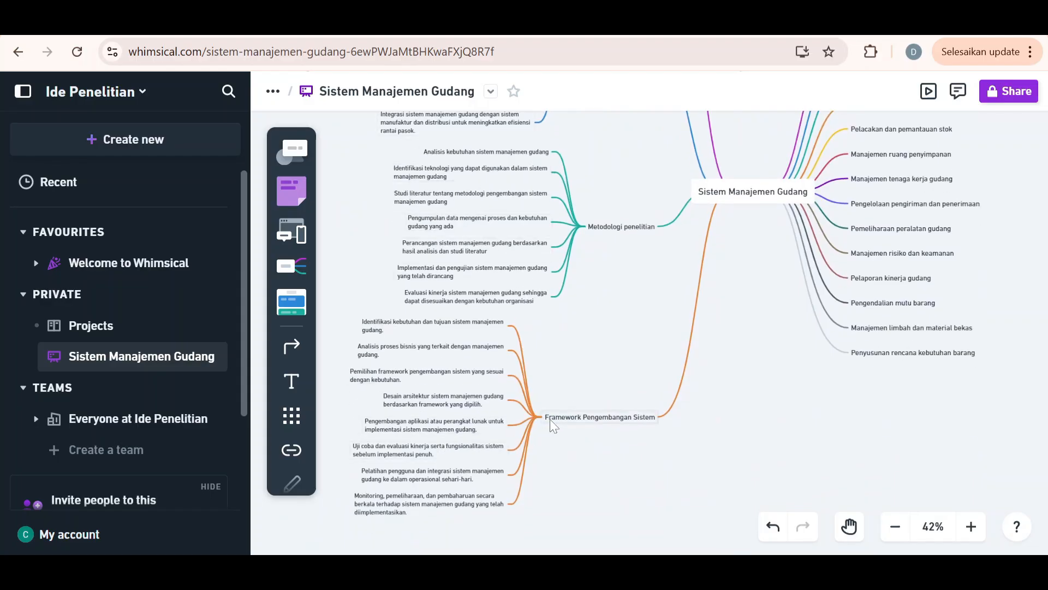
Undo the addition of the "Framework Pengembangan Sistem" branch together with its generated ideas
key(ctrl+z)
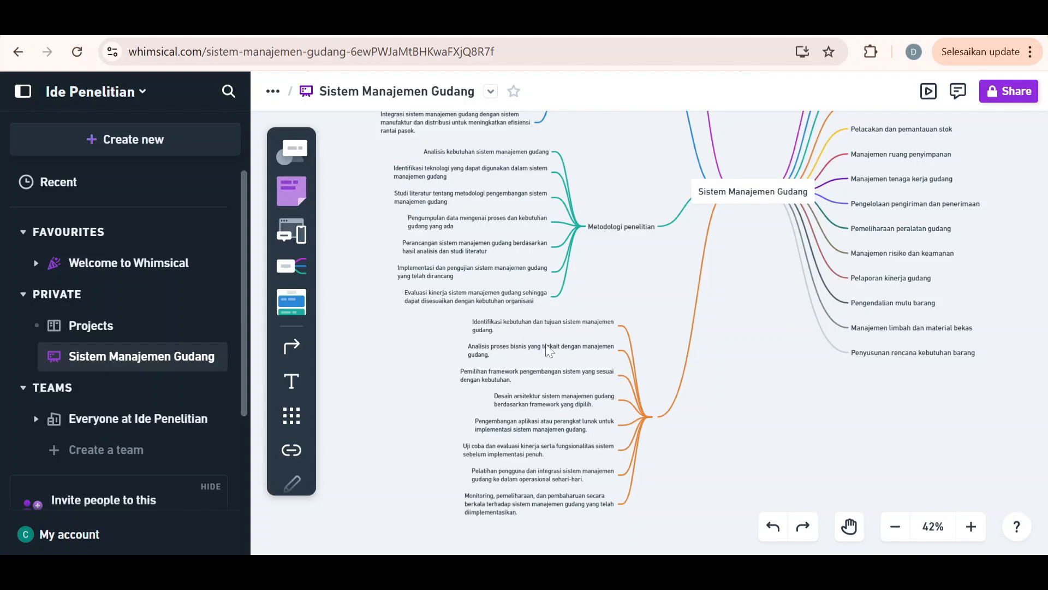
scroll(535, 340, up, 2)
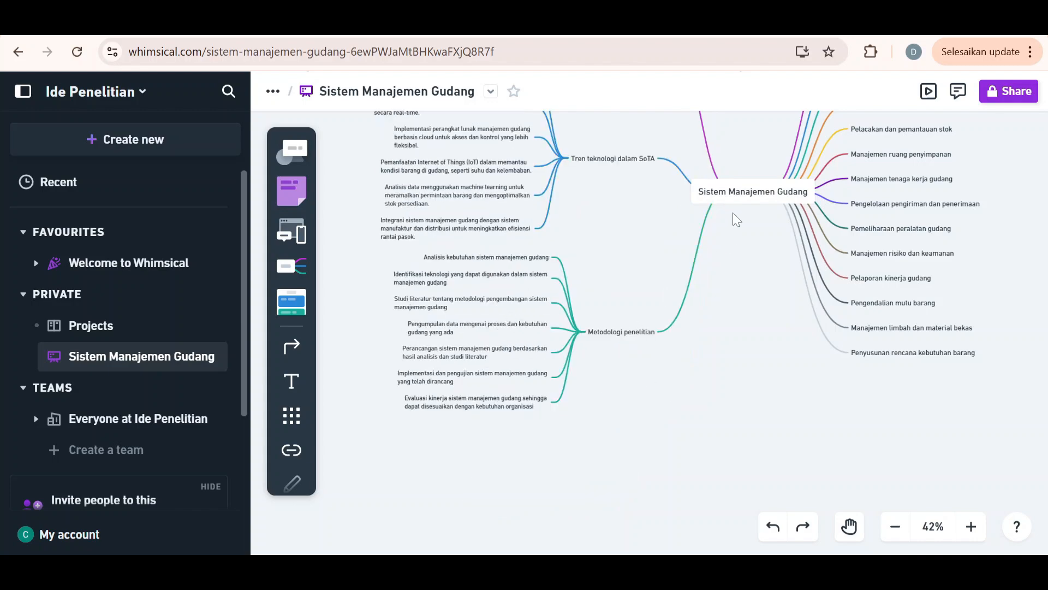
Add a branch titled "Framework" to the central topic "Sistem Manajemen Gudang" on the same side as "Metodologi penelitian"
click(725, 200)
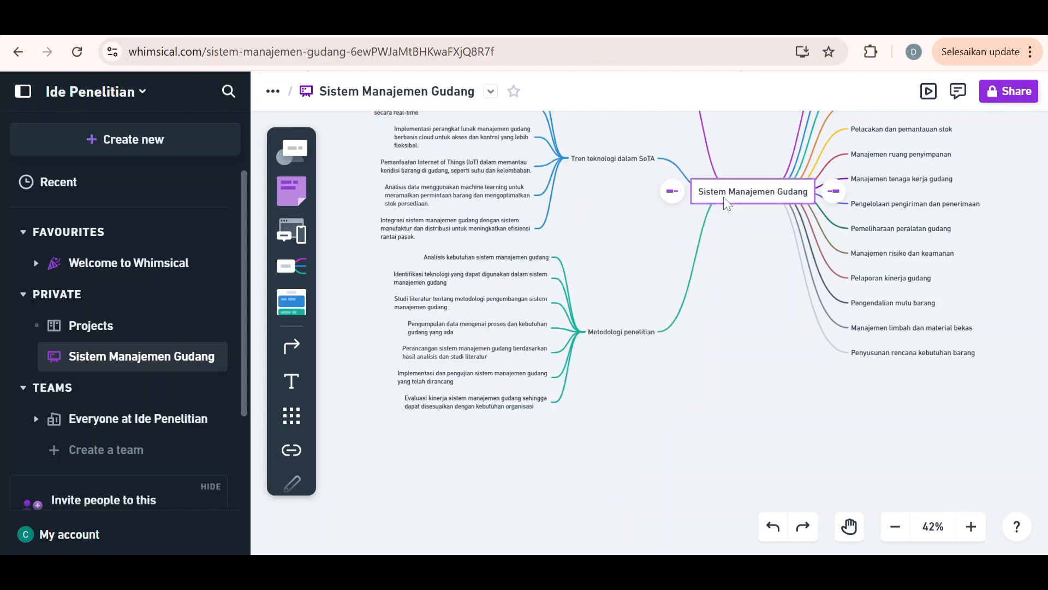
click(670, 192)
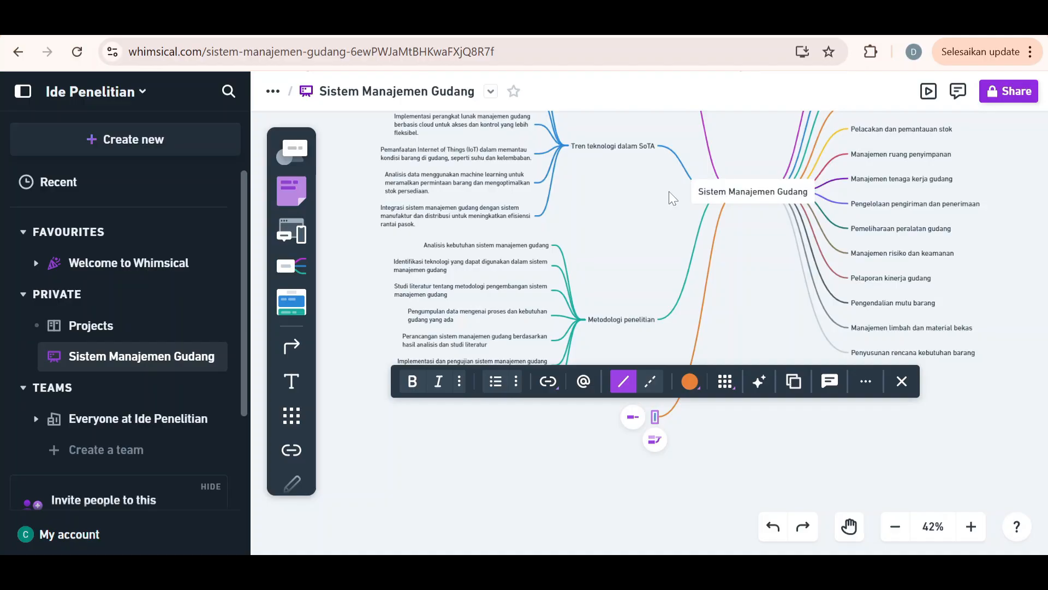
text(F)
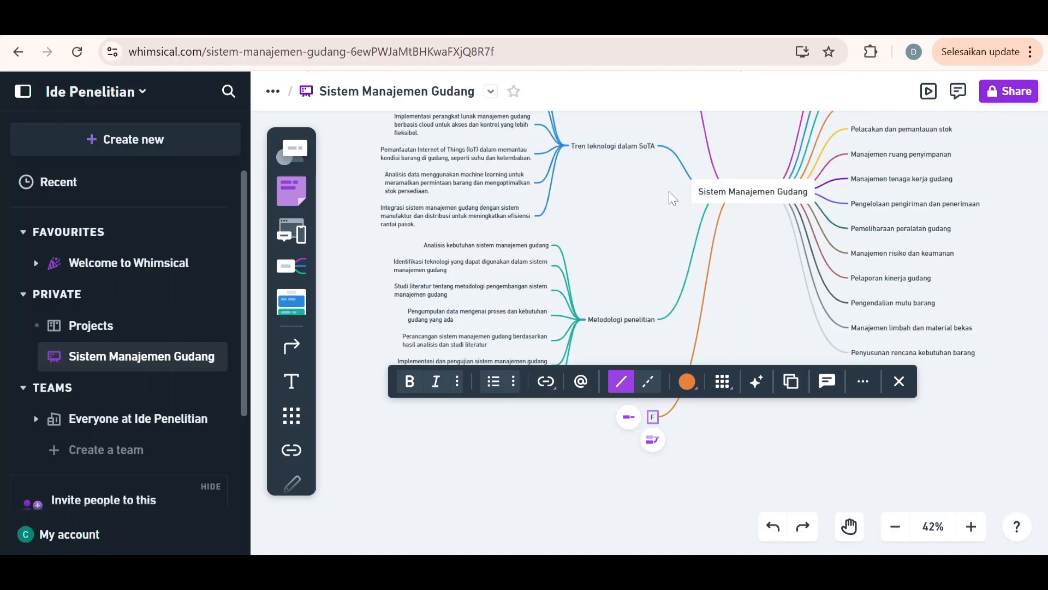
text(ra)
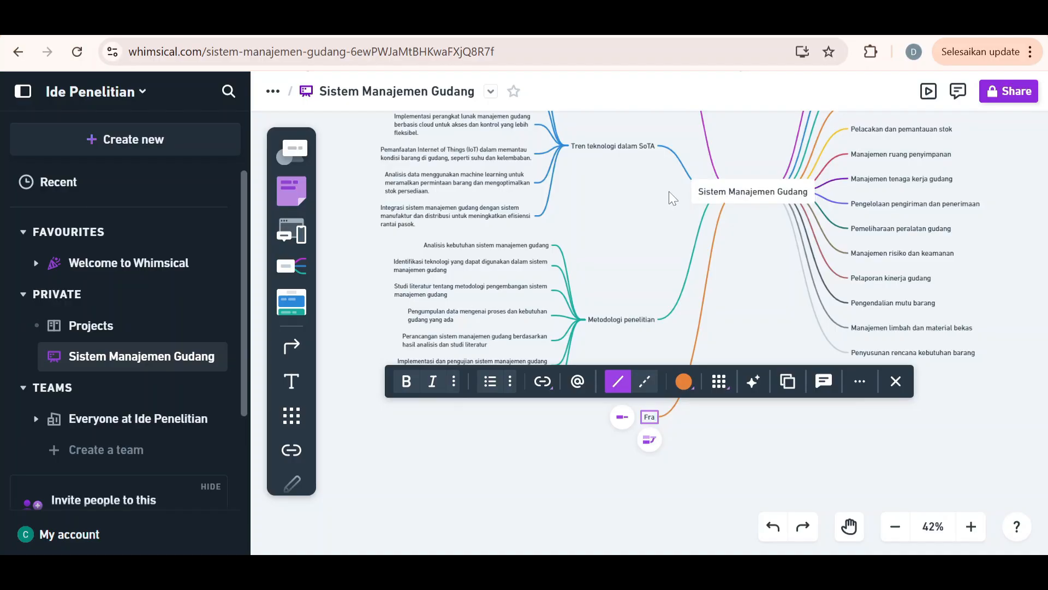
text(mework)
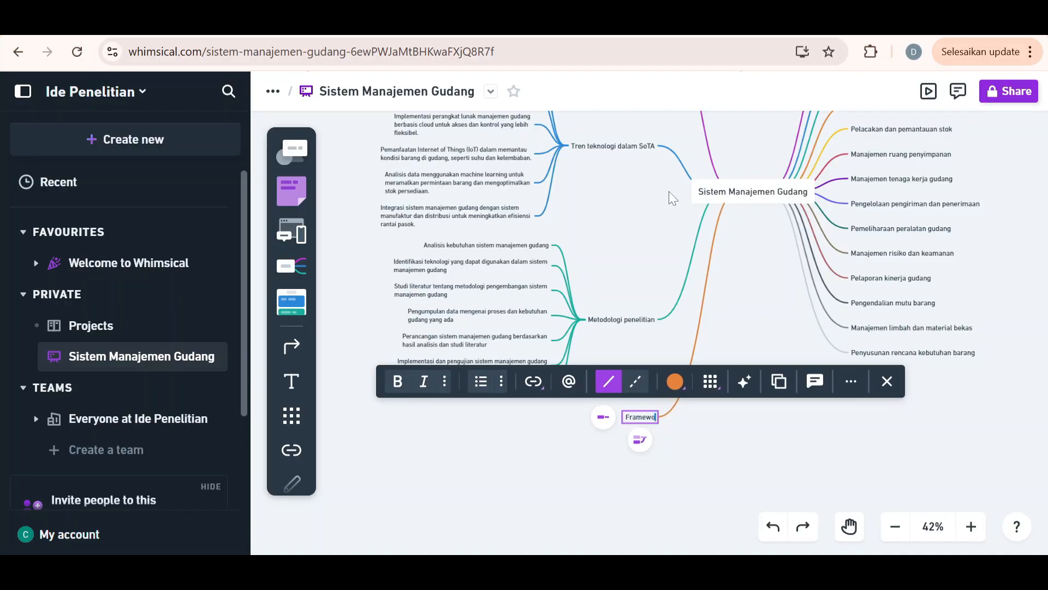
Add a child topic "Extreme Programming" to the "Framework" branch and deselect it
click(595, 417)
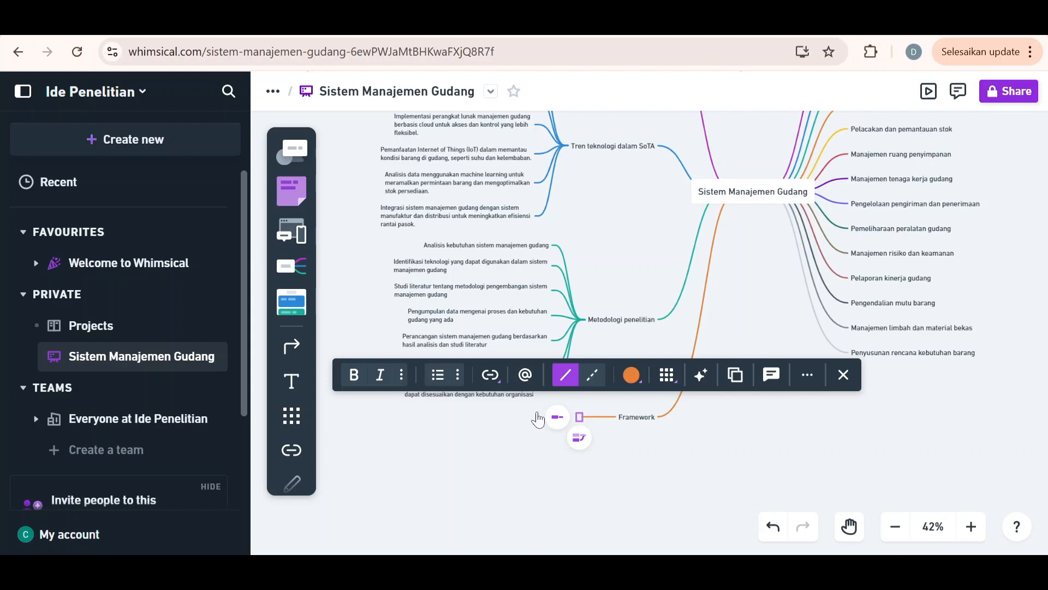
text(Extreme)
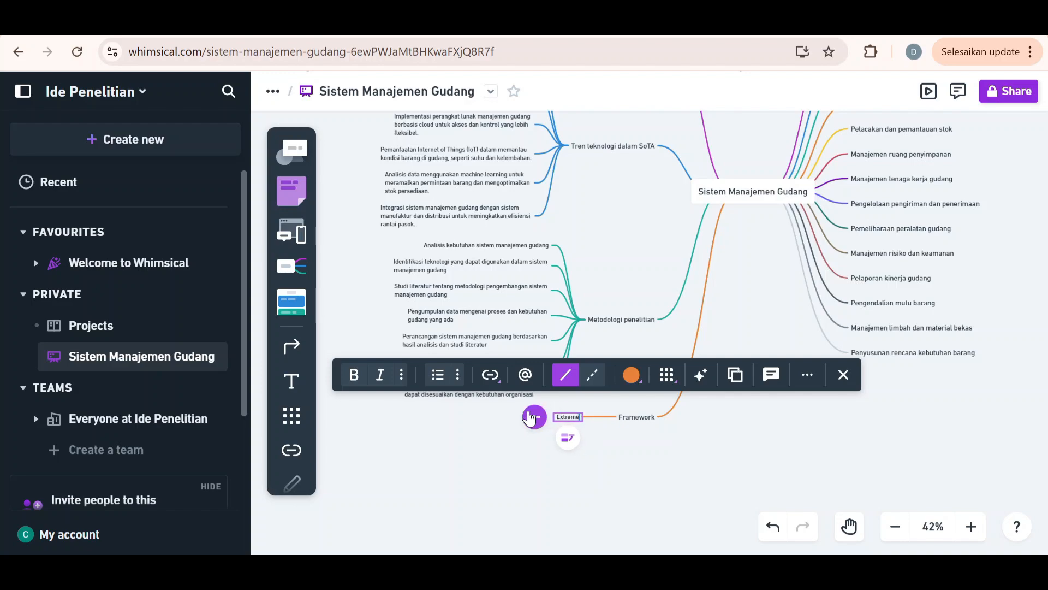
text( Pro)
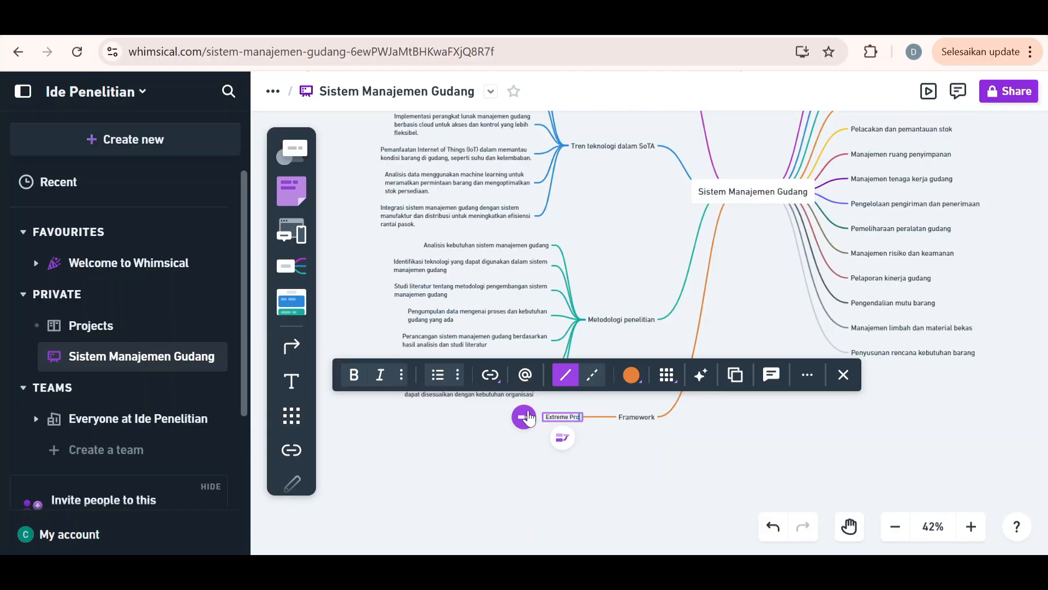
text(dramming)
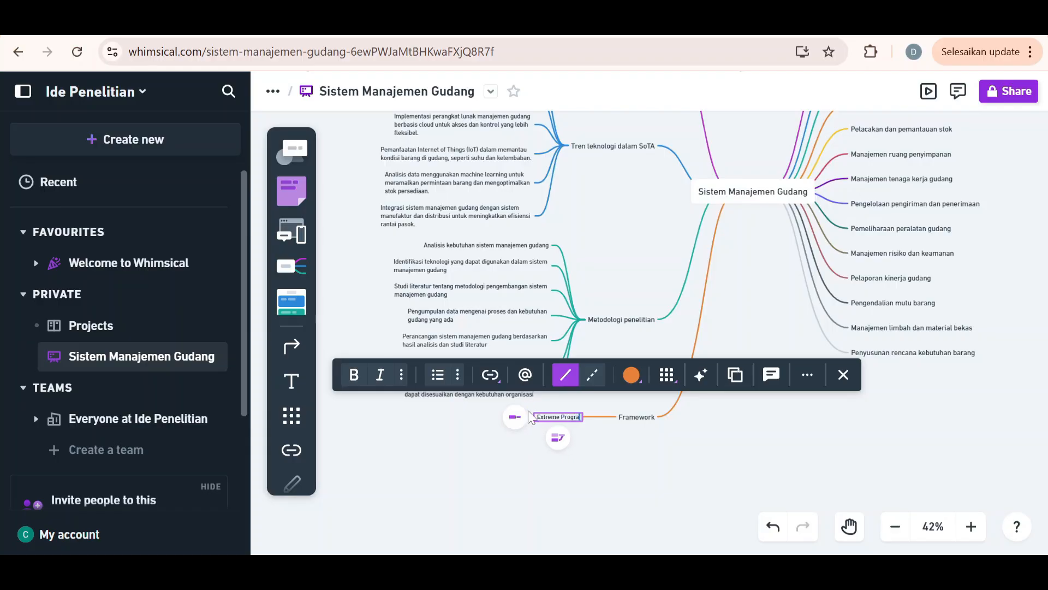
click(627, 470)
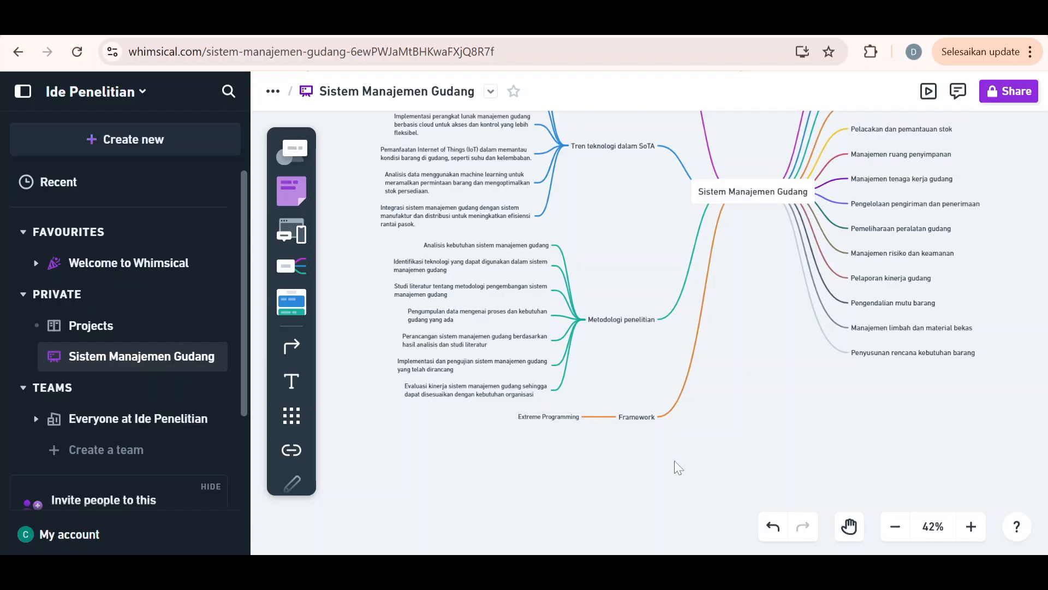
Look over the complete mind map and its sharing and image export options, closing them without downloading
scroll(716, 432, right, 2)
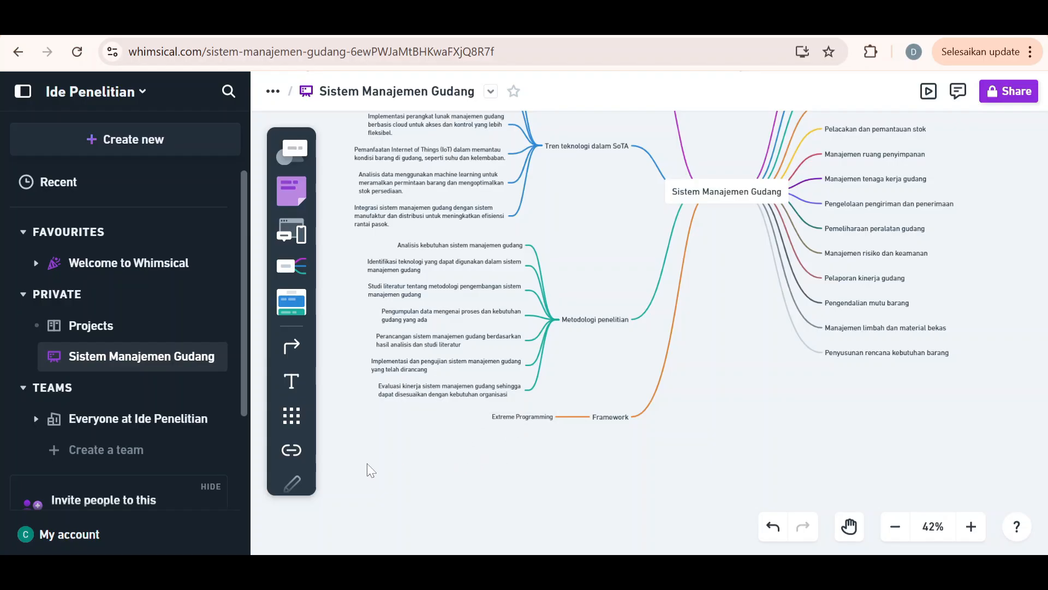
scroll(746, 369, up, 2)
scroll(745, 370, right, 1)
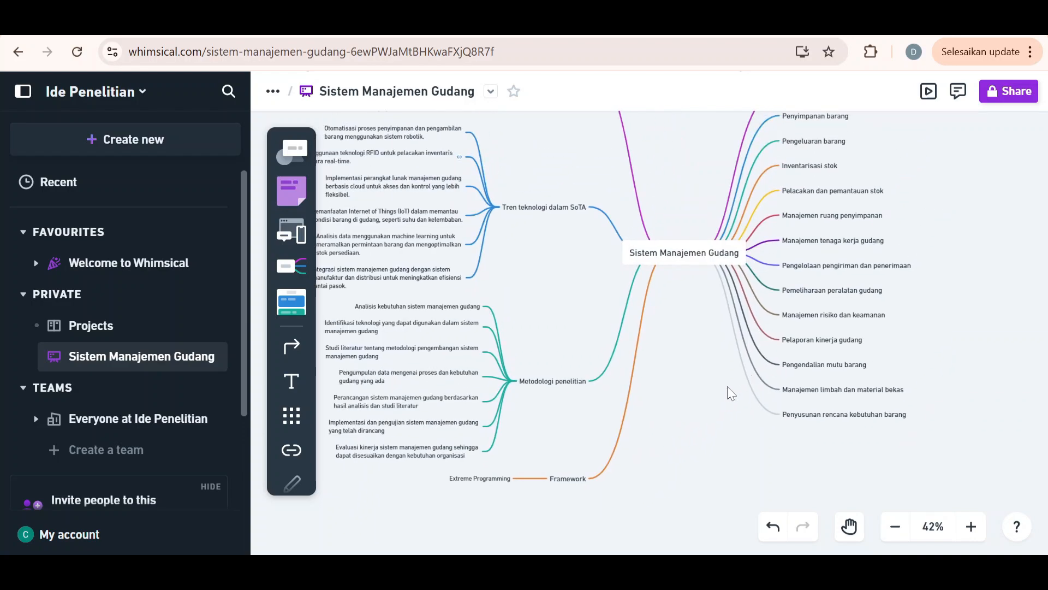
scroll(729, 391, down, 2)
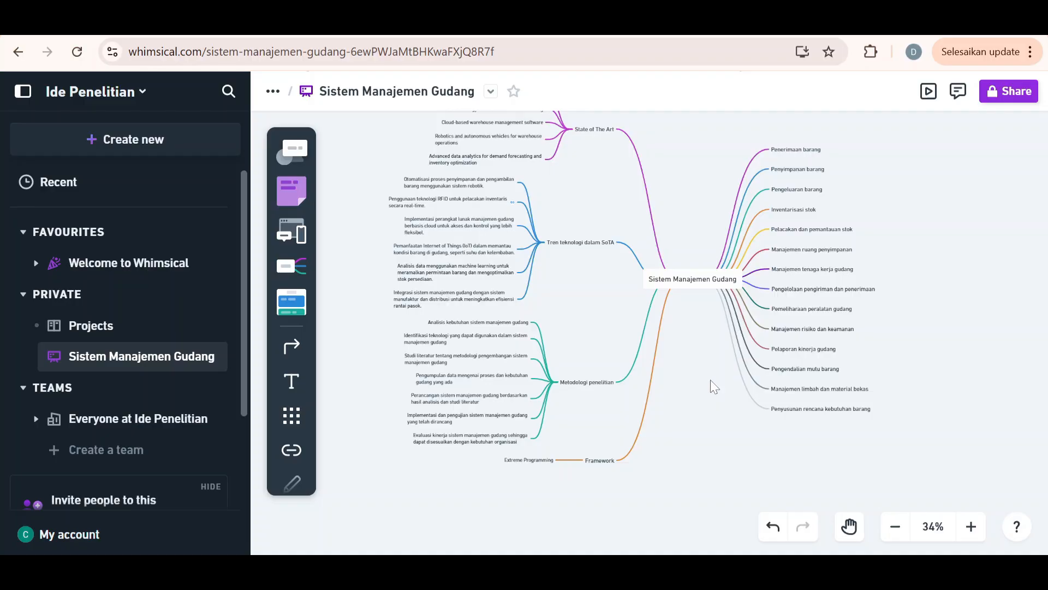
scroll(710, 379, up, 1)
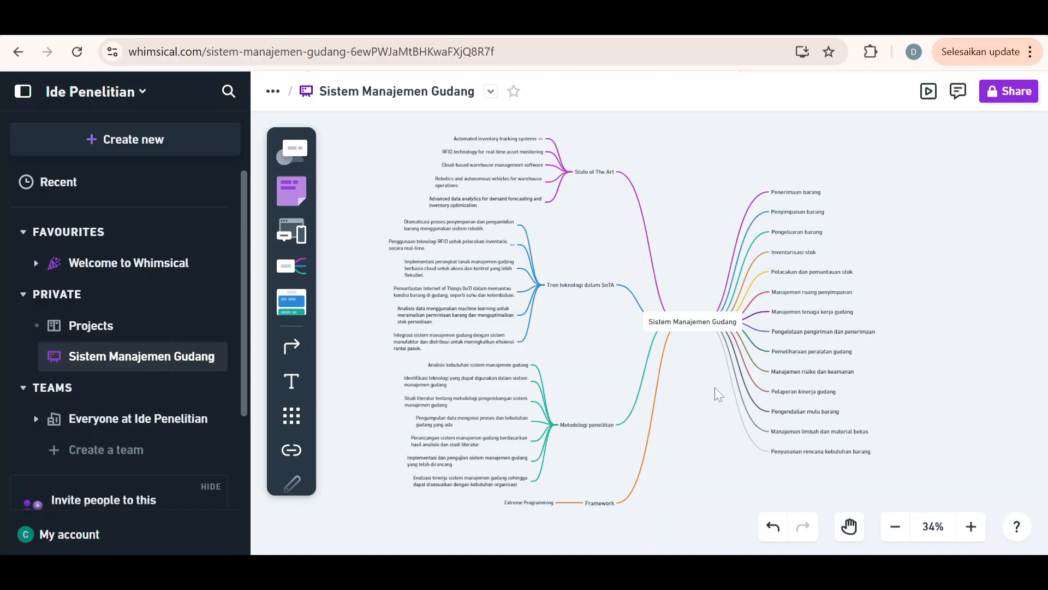
click(1000, 99)
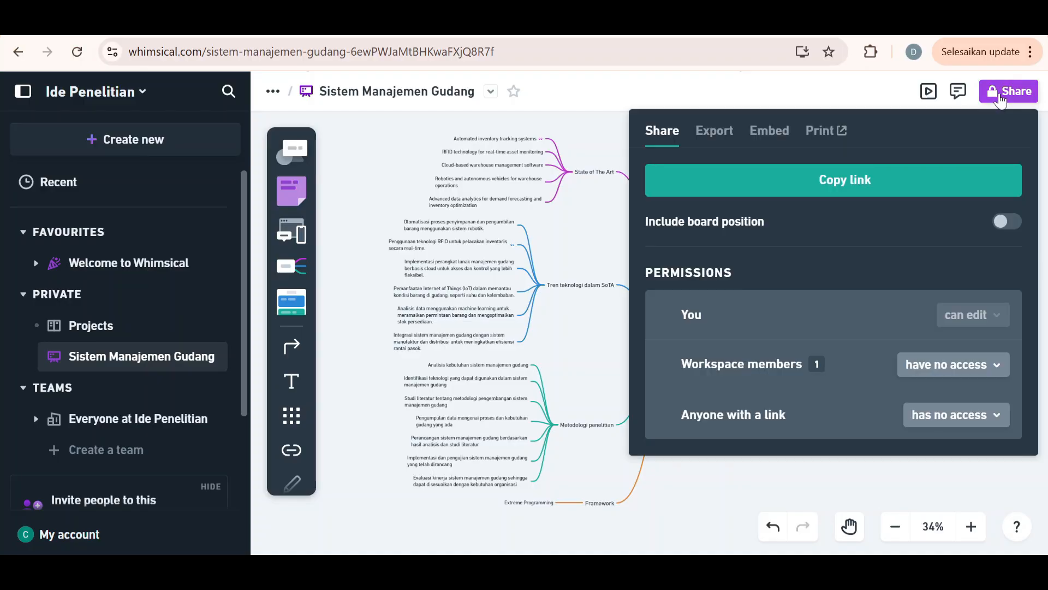
click(709, 134)
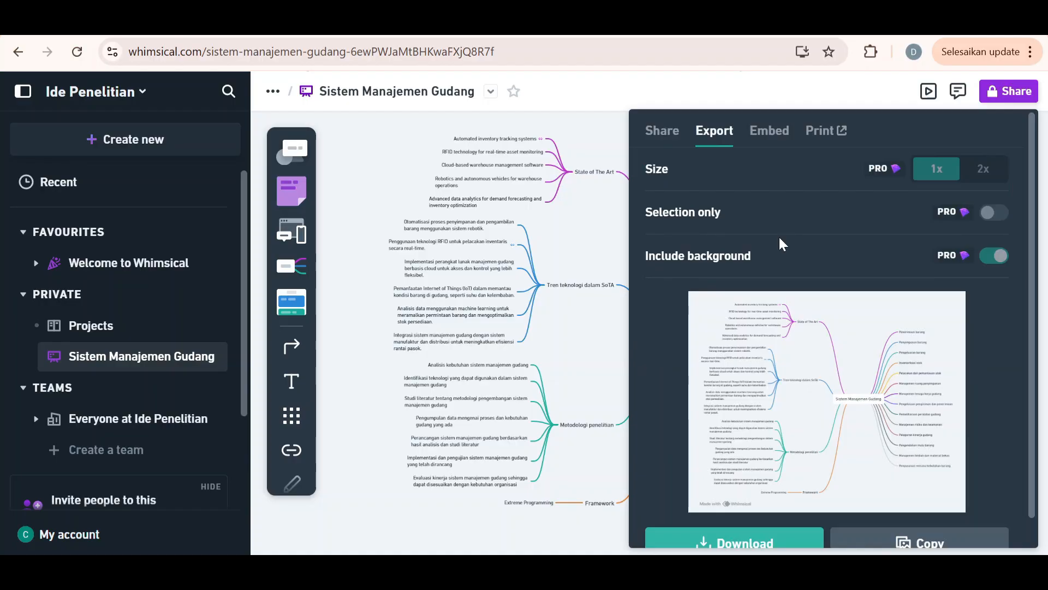
scroll(785, 237, down, 1)
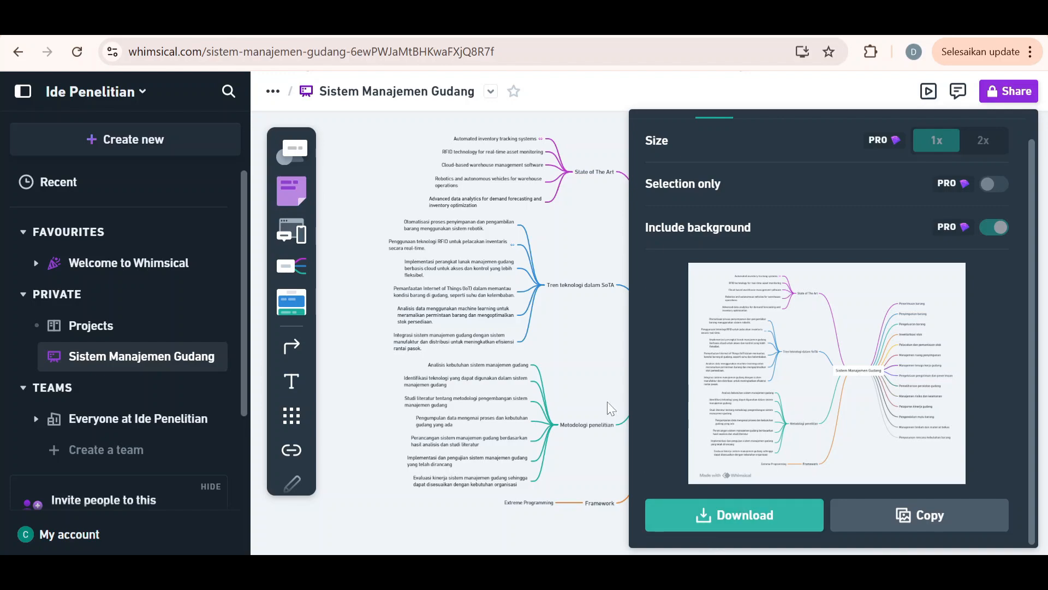
click(546, 231)
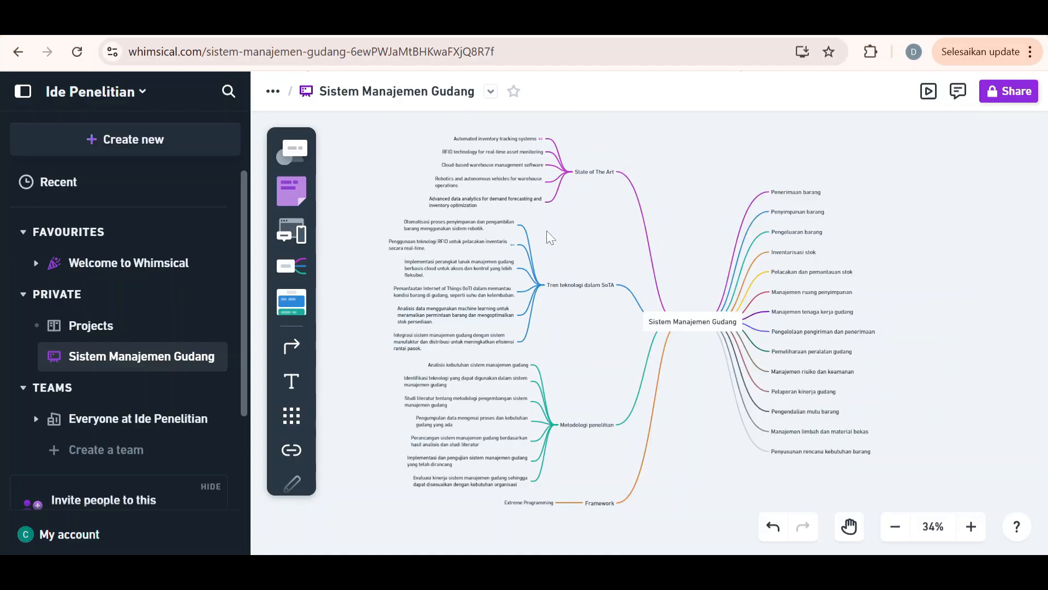